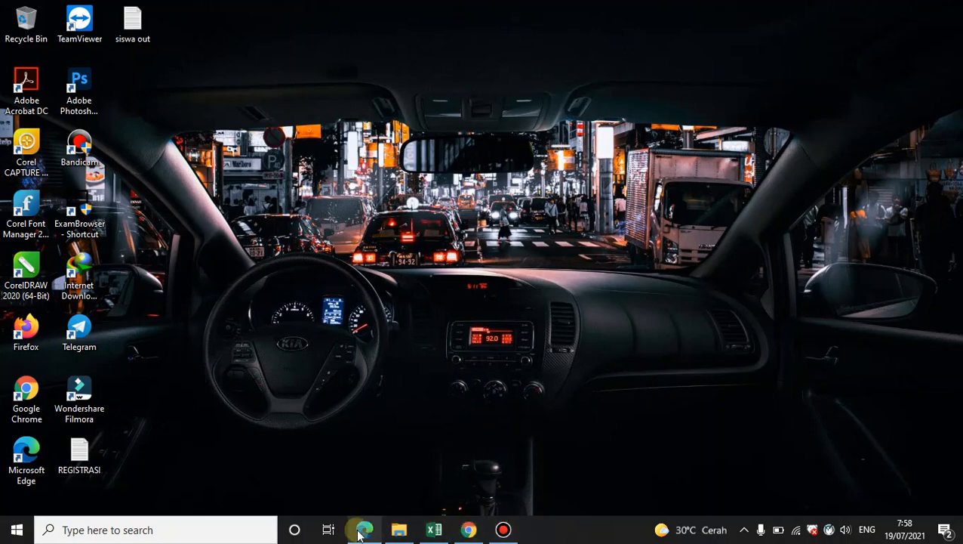
Open the Gmail window in Edge and sign in to the school Google account with its password
mouse_move(365, 535)
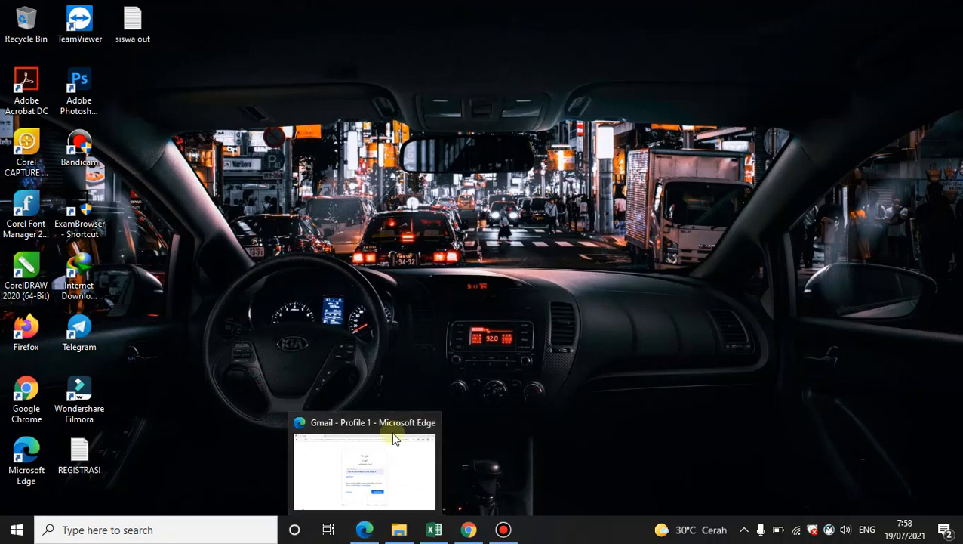
click(376, 485)
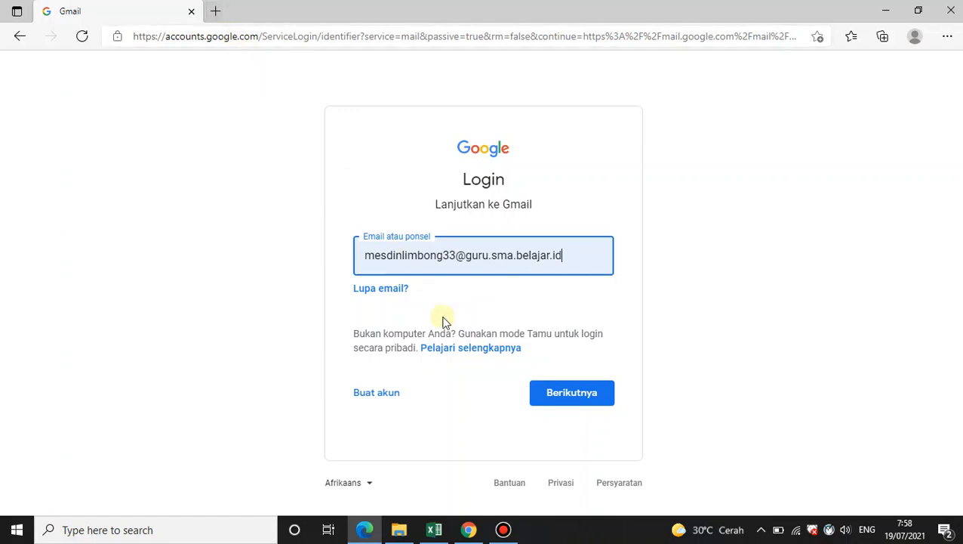
click(564, 405)
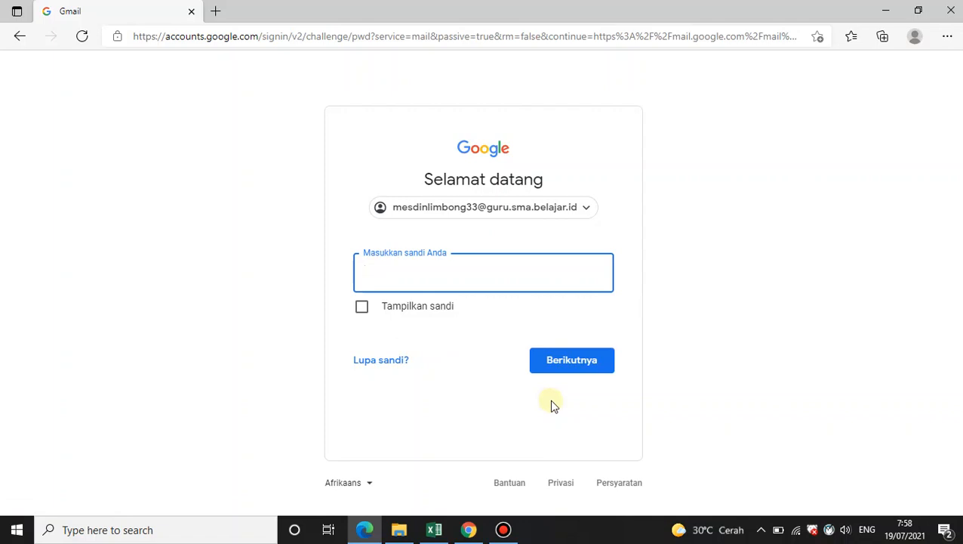
text(••••••••••)
key(Return)
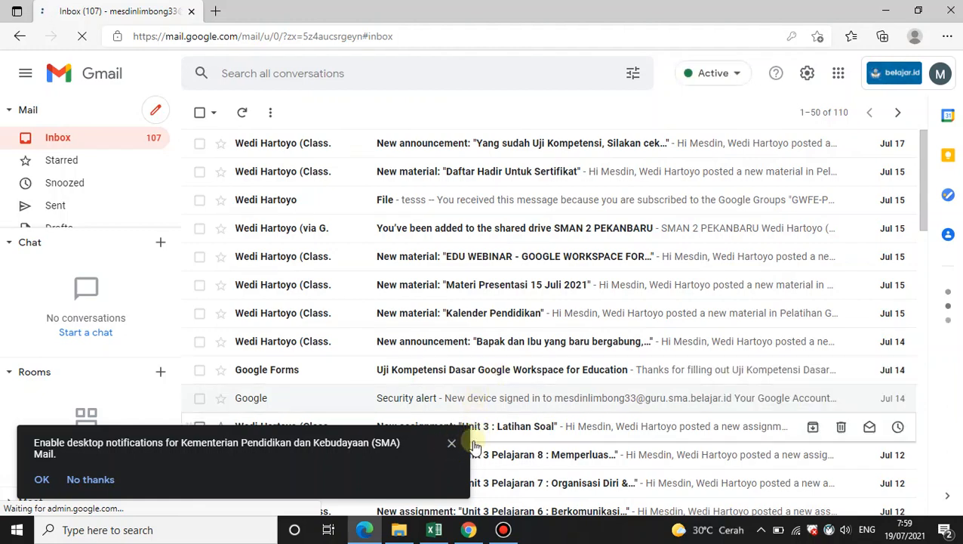
Dismiss the desktop notifications prompt and open Google Drive from the Google apps list
click(452, 443)
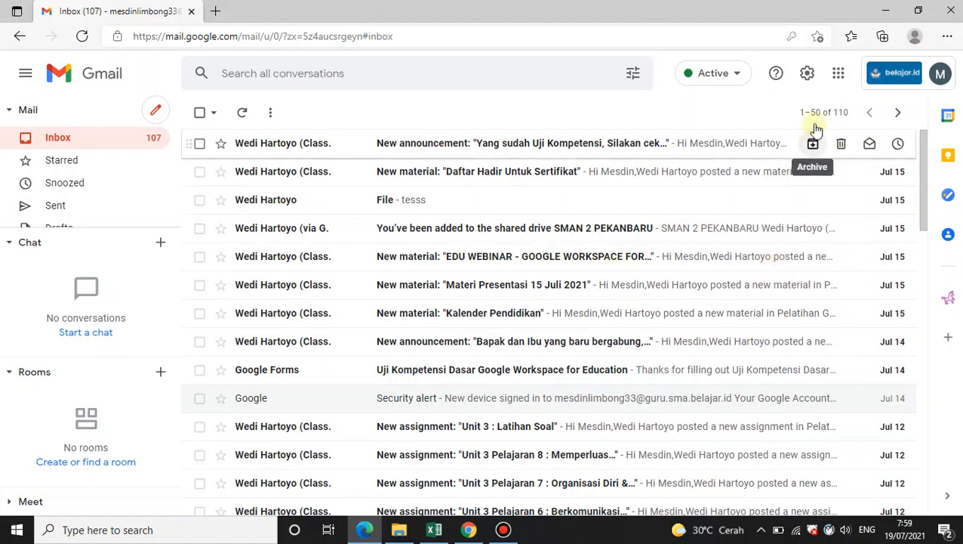
click(843, 76)
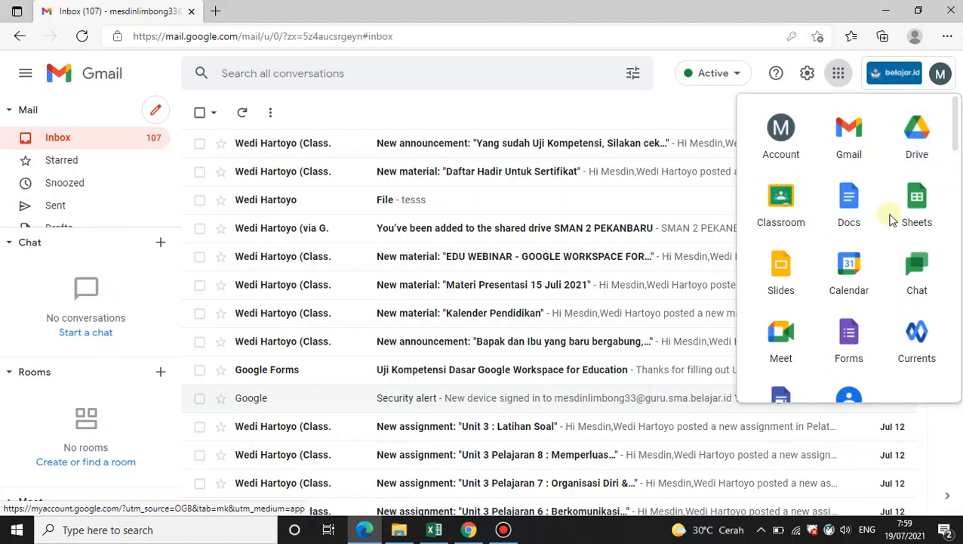
click(913, 132)
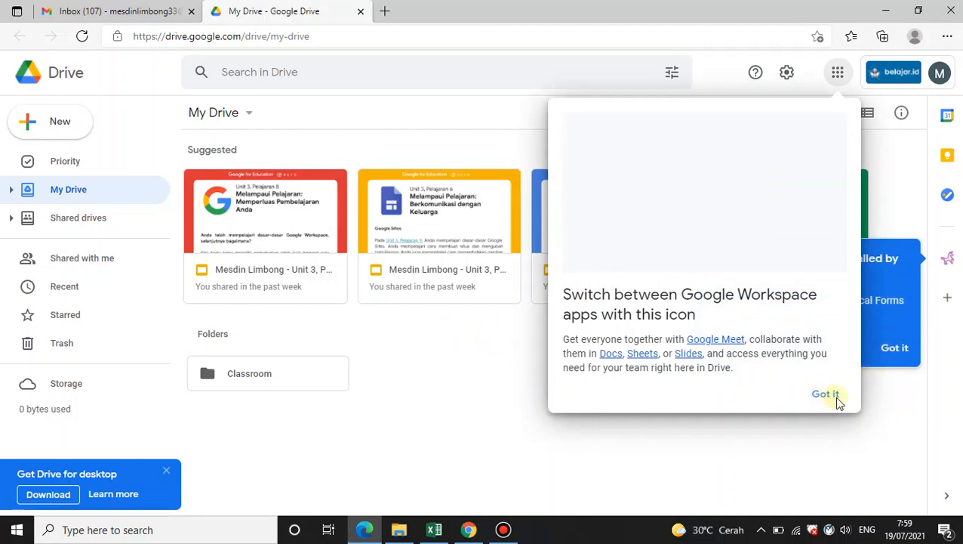
Dismiss the Drive introductory tips and the Drive for desktop promotion
click(835, 396)
click(898, 349)
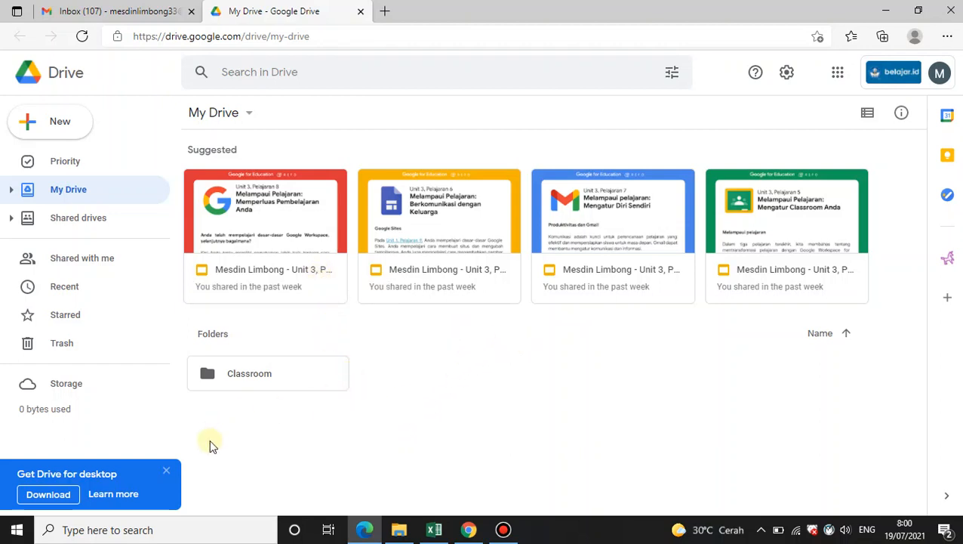
click(167, 472)
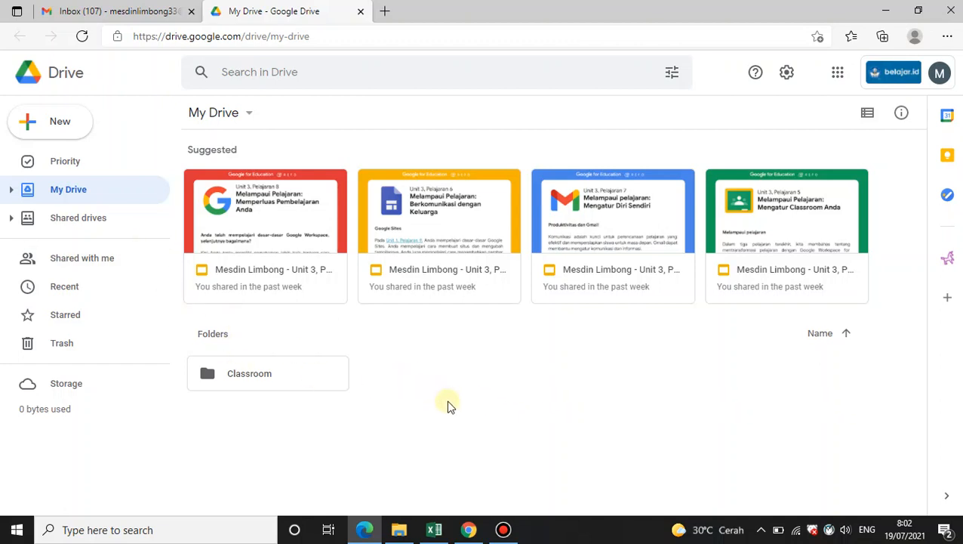
Create a new folder named CONTOH PENYIMPANAN in My Drive
click(30, 122)
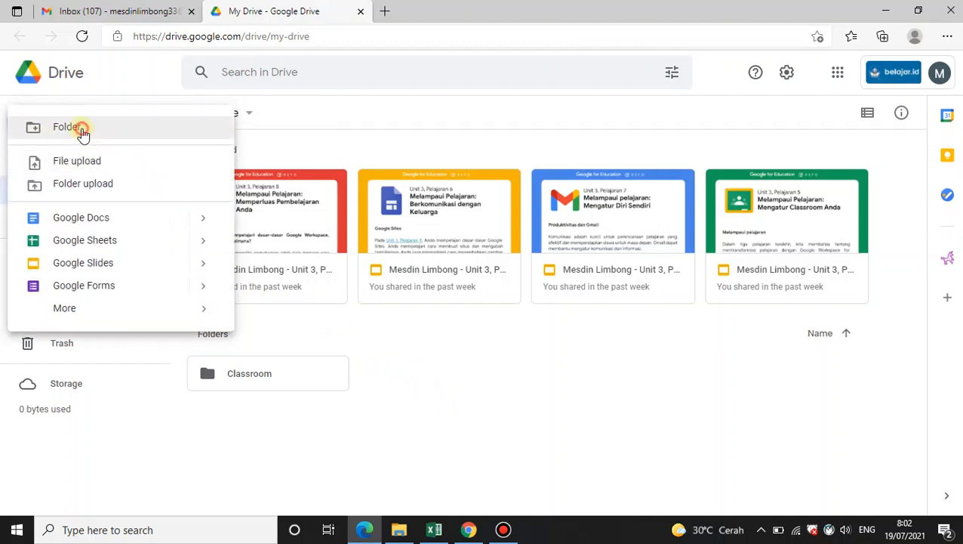
click(79, 130)
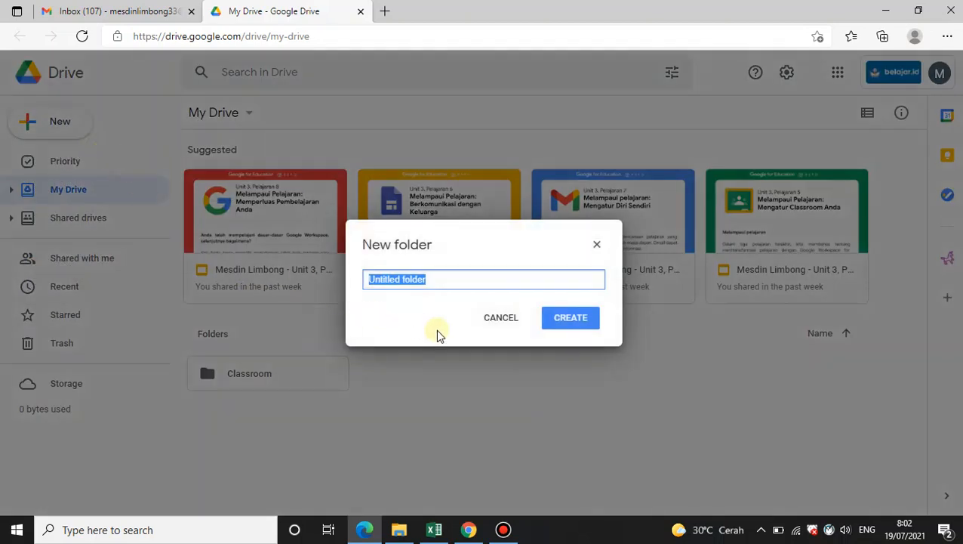
text(C)
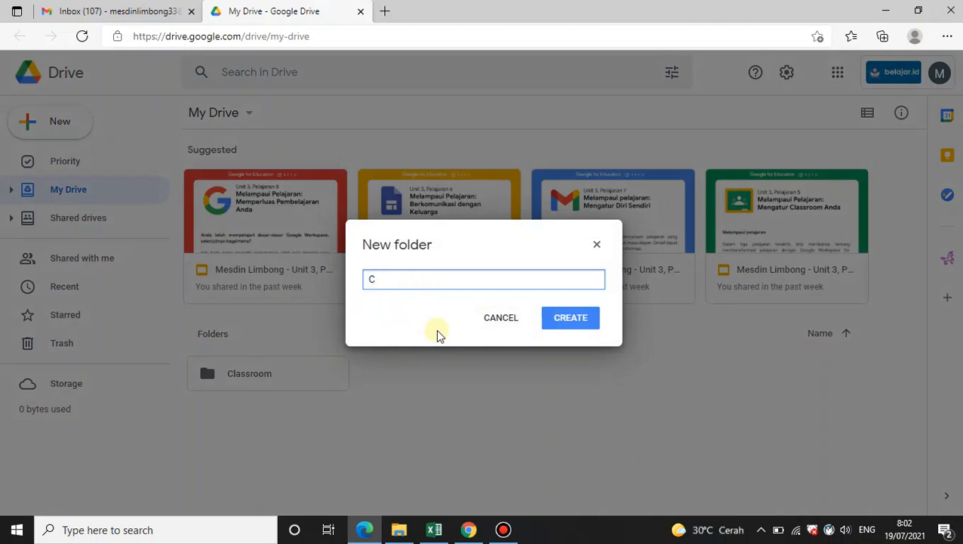
text(ONTOH PENYIMPANAN)
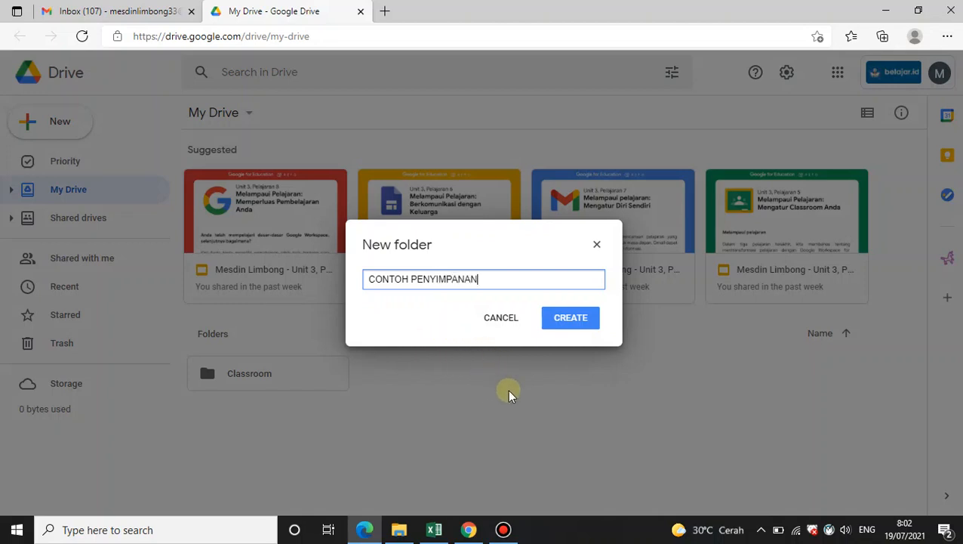
click(574, 325)
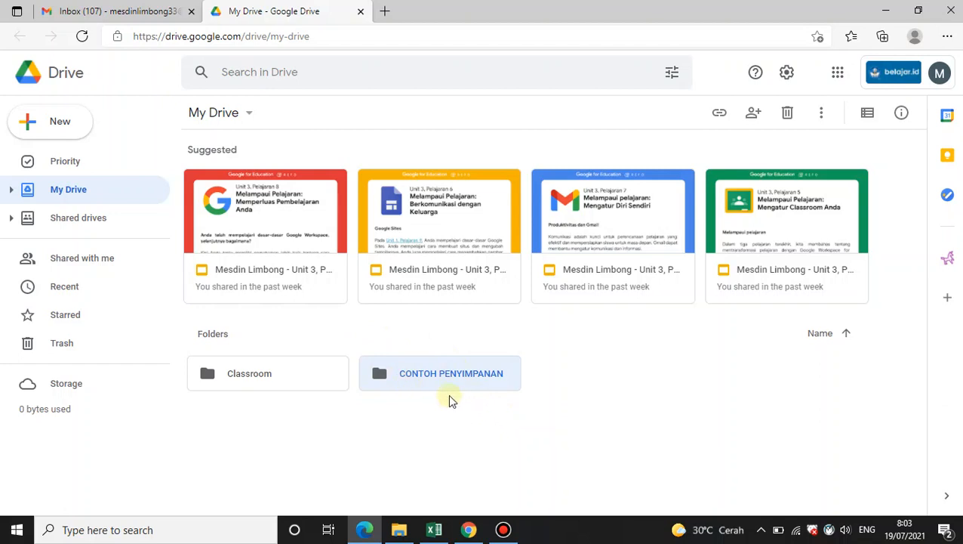
click(531, 426)
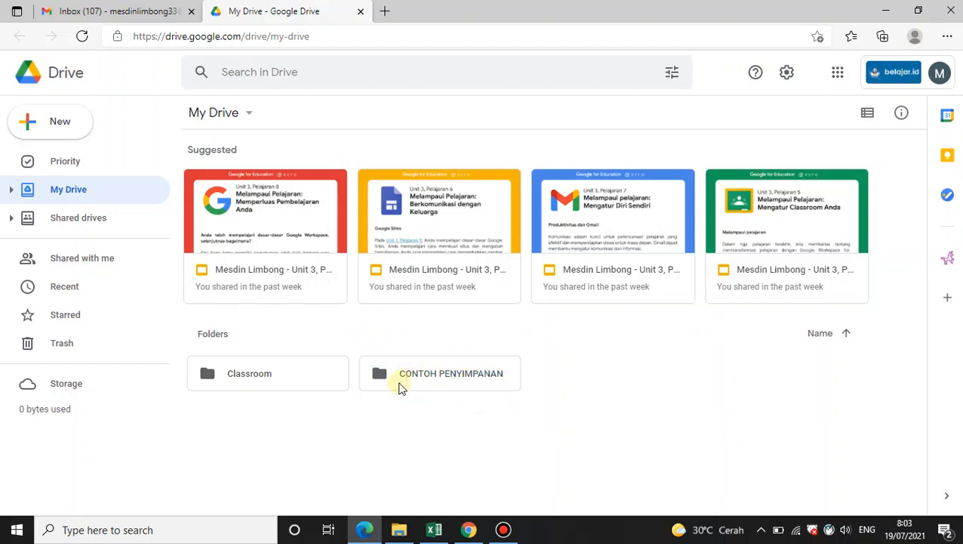
click(398, 374)
right_click(398, 374)
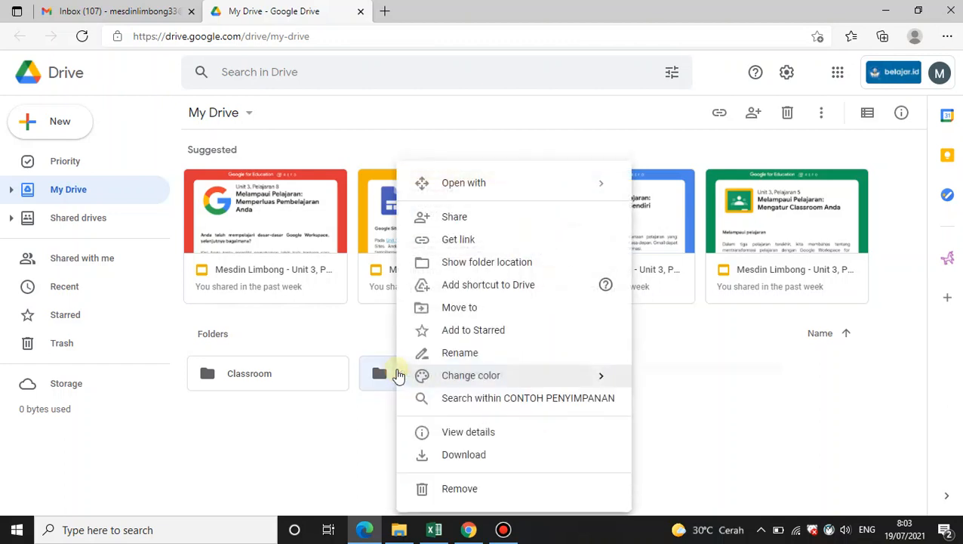
click(361, 416)
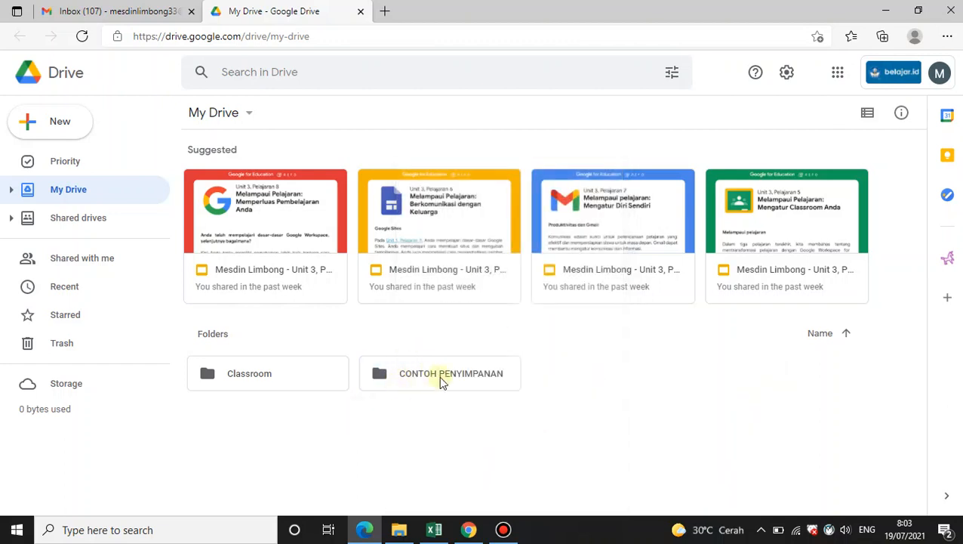
Change the CONTOH PENYIMPANAN folder colour to red
click(420, 383)
right_click(420, 382)
mouse_move(421, 381)
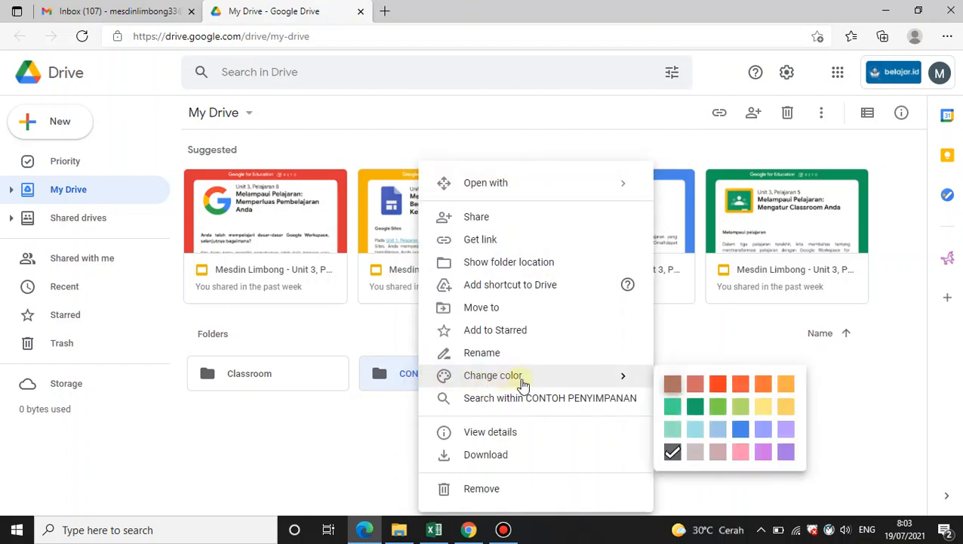
click(718, 384)
click(662, 388)
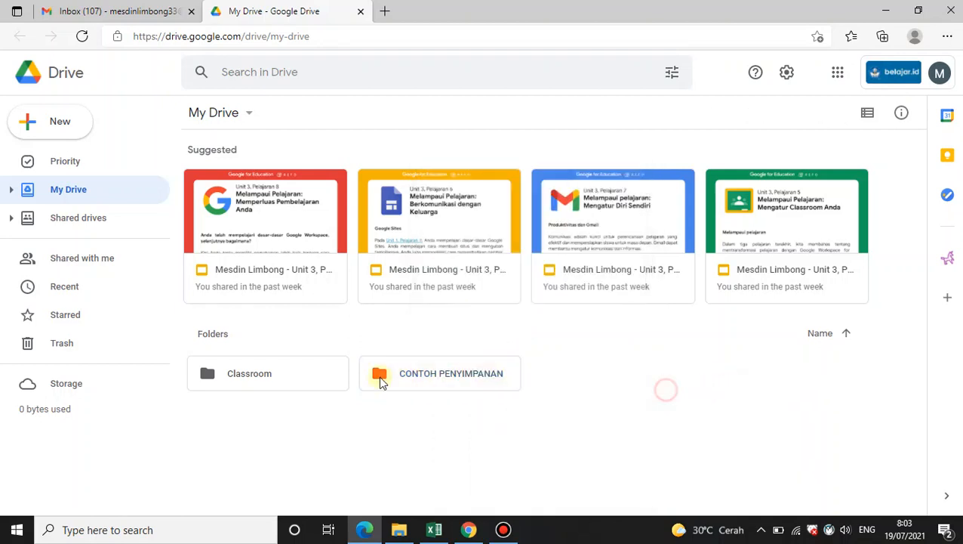
Change the CONTOH PENYIMPANAN folder colour to green
right_click(424, 377)
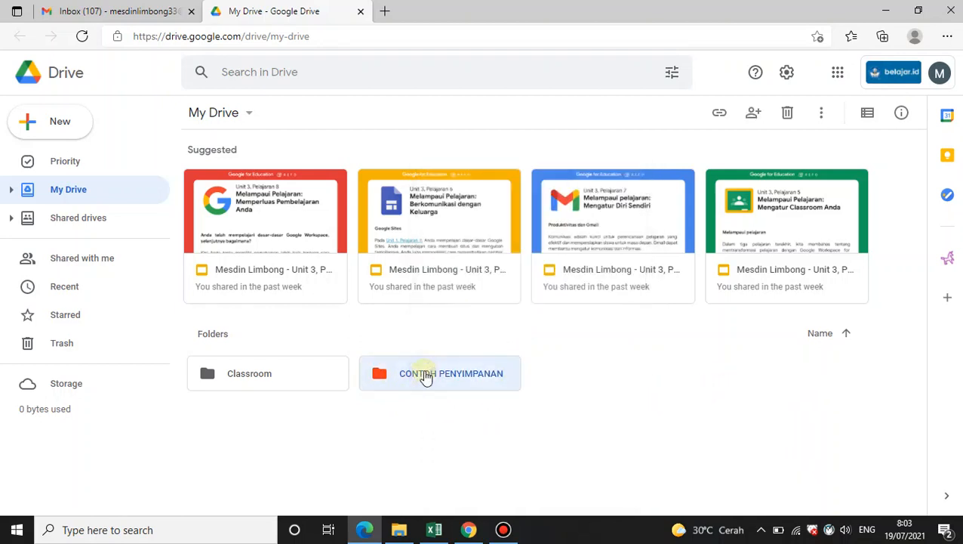
mouse_move(509, 378)
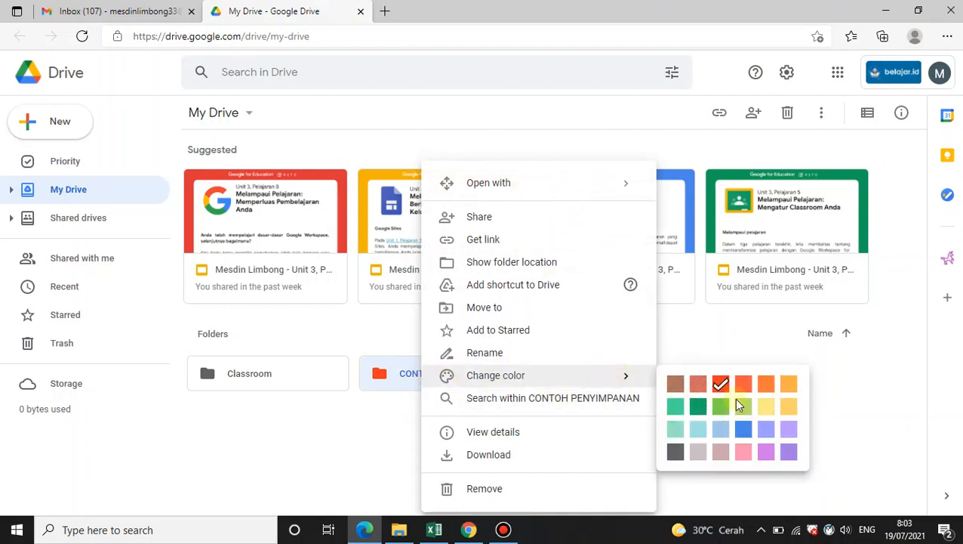
click(721, 417)
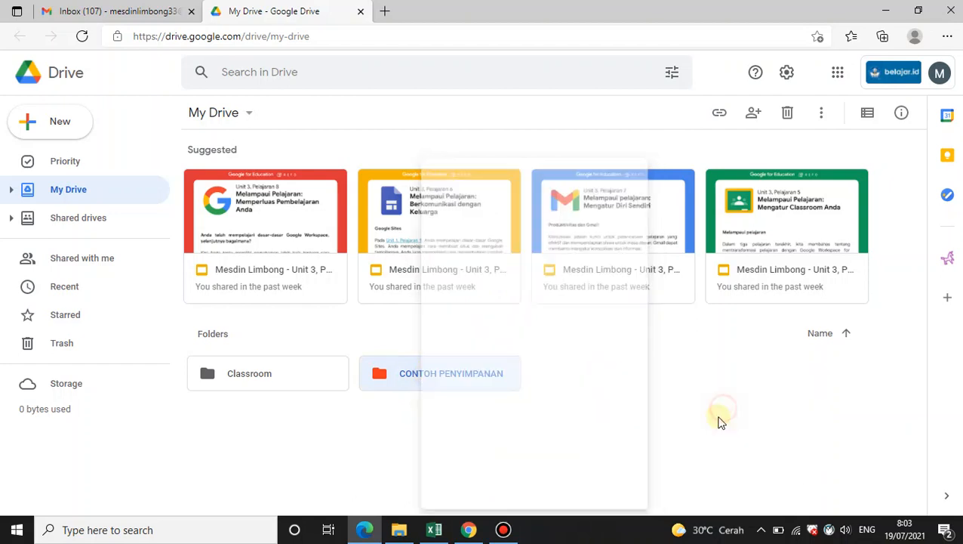
Change the CONTOH PENYIMPANAN folder colour to blue
right_click(453, 382)
mouse_move(562, 377)
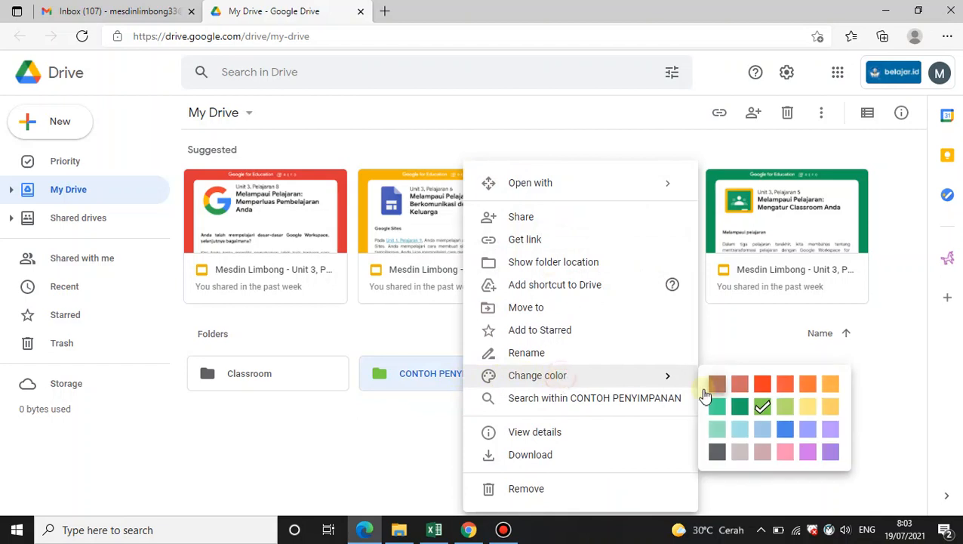
click(786, 429)
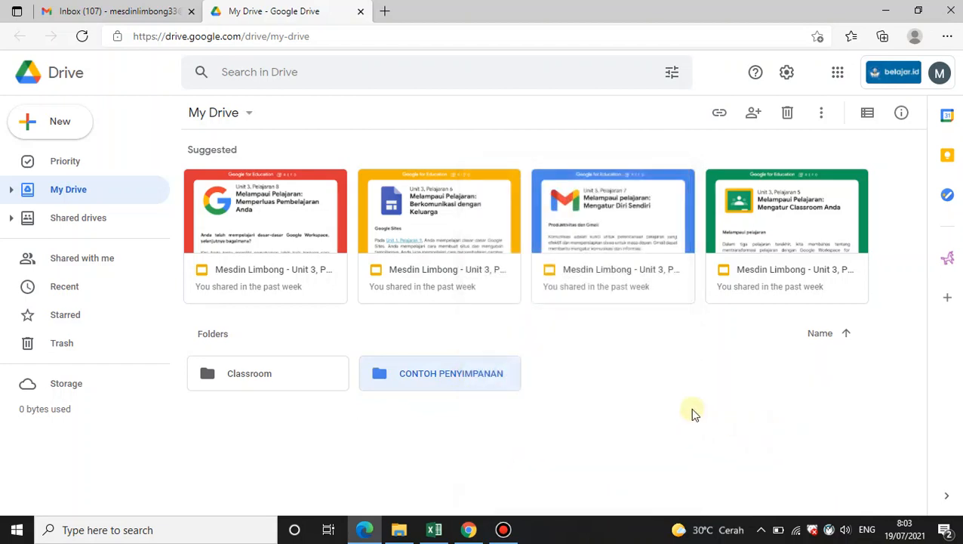
Set the CONTOH PENYIMPANAN folder colour to red
right_click(467, 379)
mouse_move(501, 387)
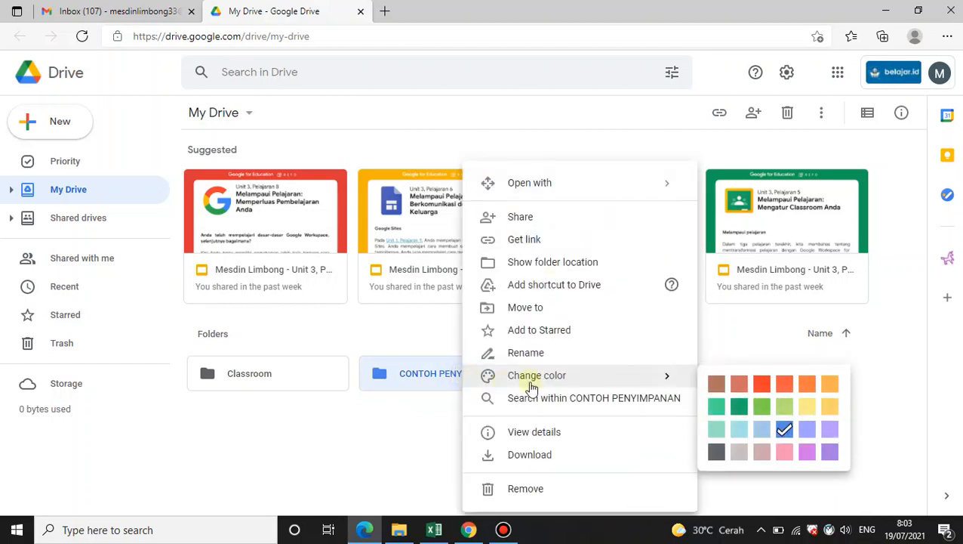
click(767, 383)
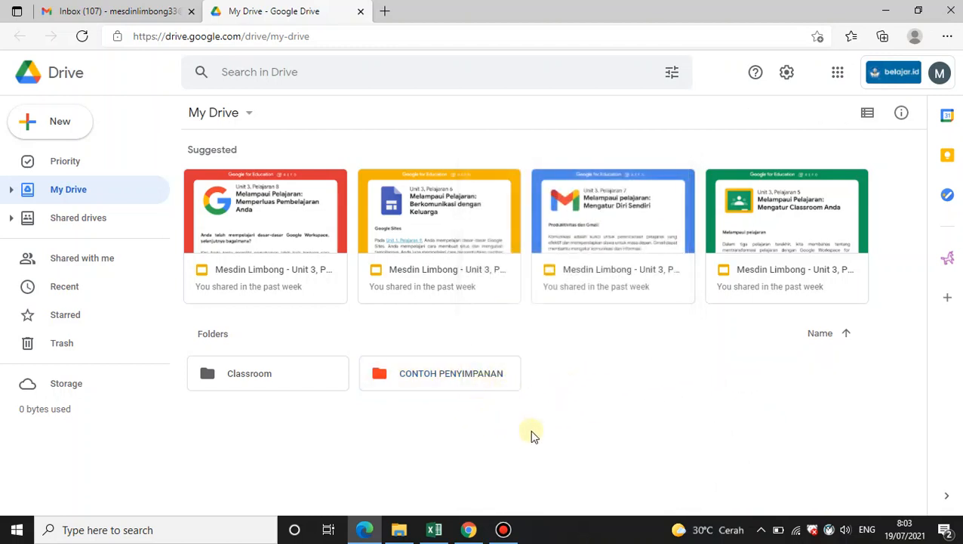
Open the CONTOH PENYIMPANAN folder and return to My Drive
double_click(418, 373)
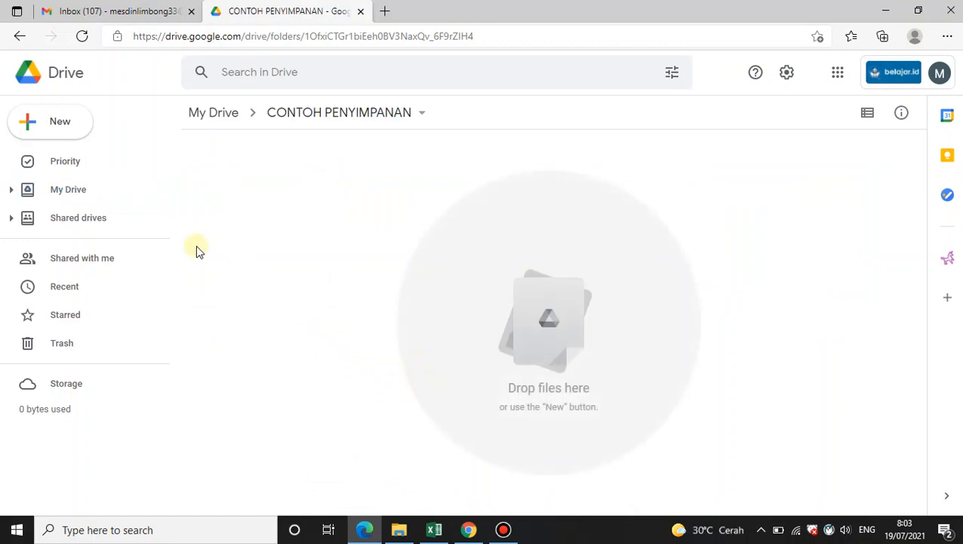
click(90, 191)
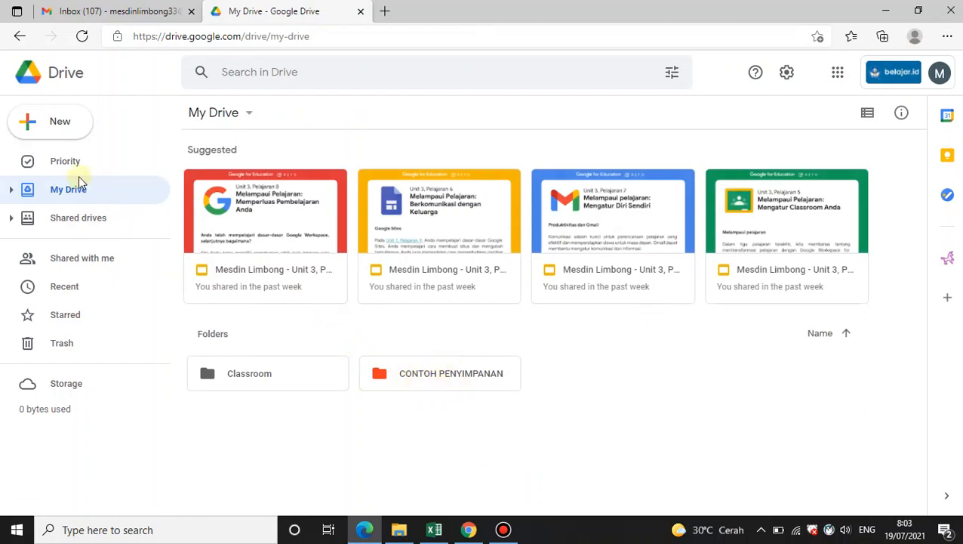
click(31, 122)
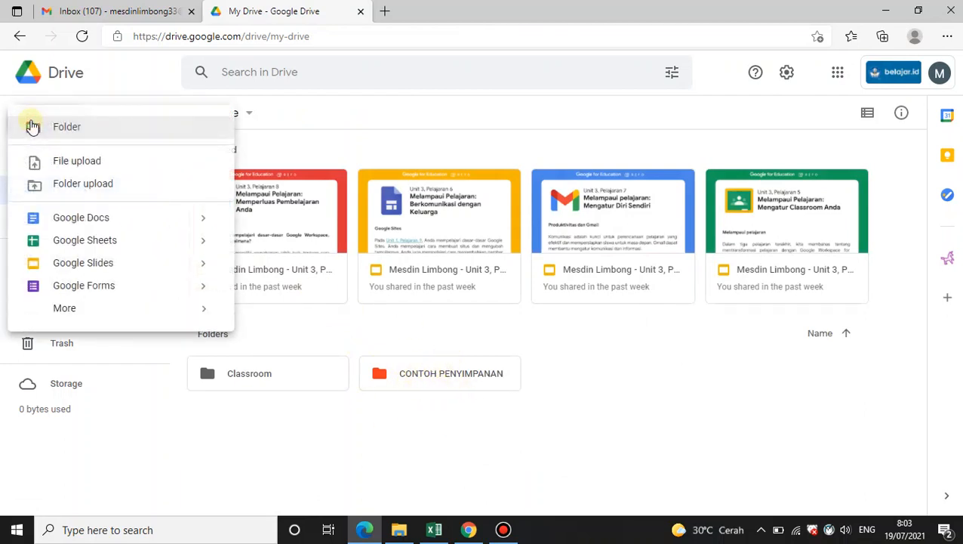
click(289, 441)
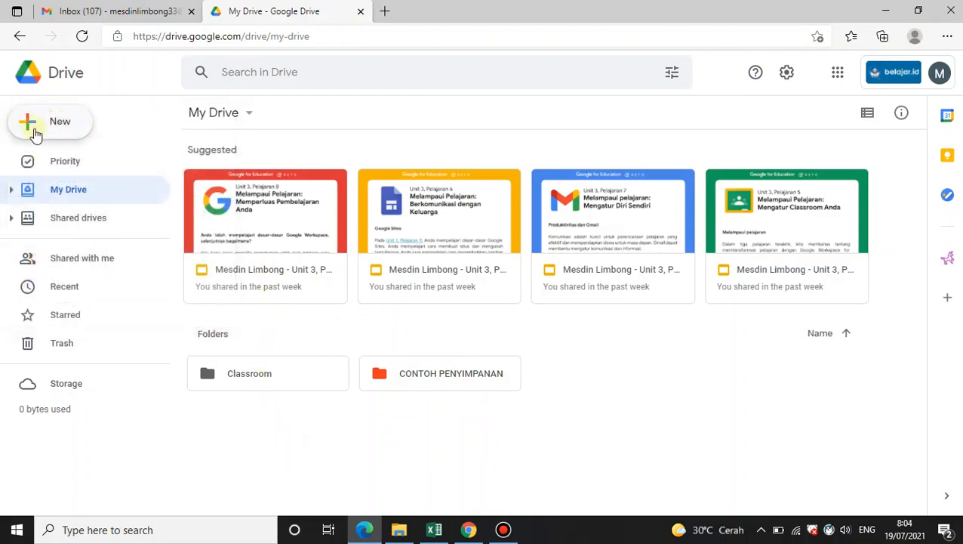
right_click(618, 389)
click(602, 417)
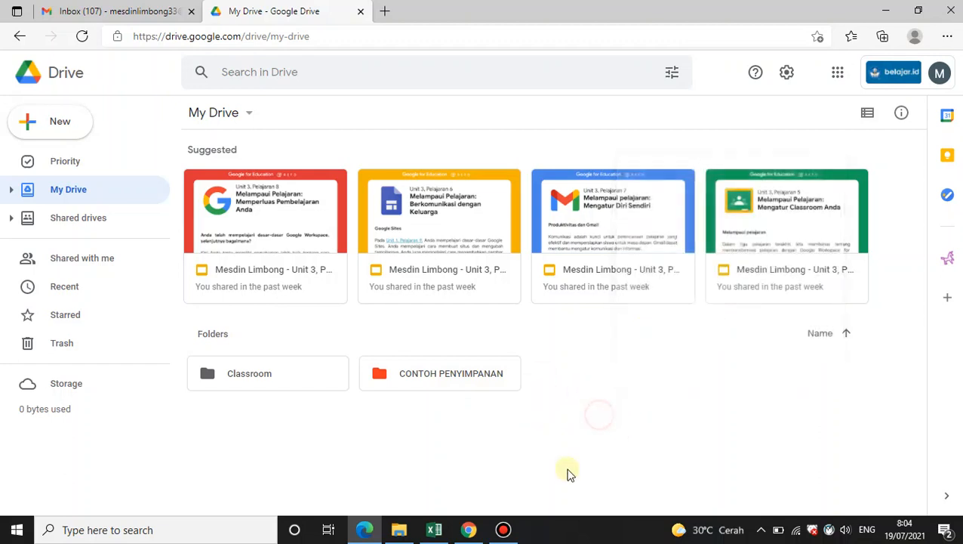
right_click(658, 389)
click(630, 420)
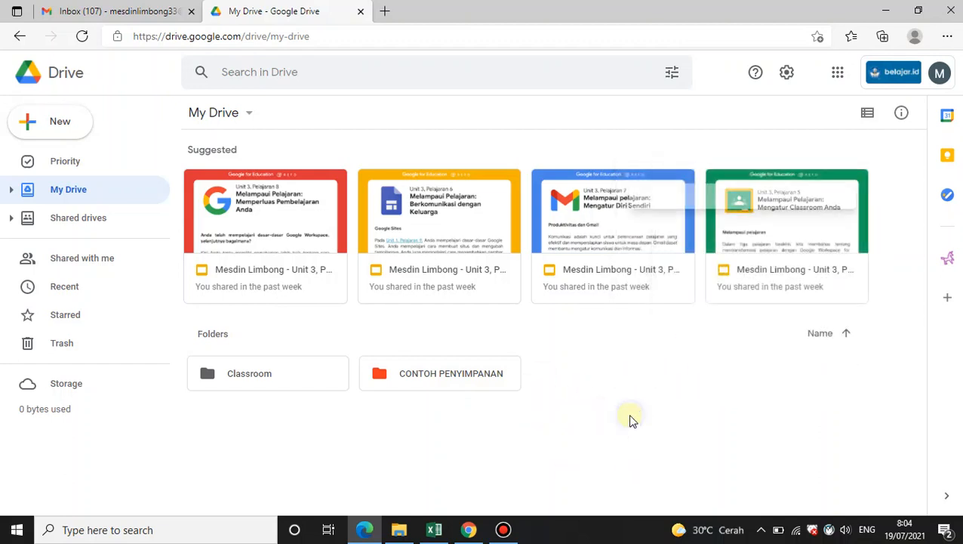
right_click(630, 418)
click(709, 215)
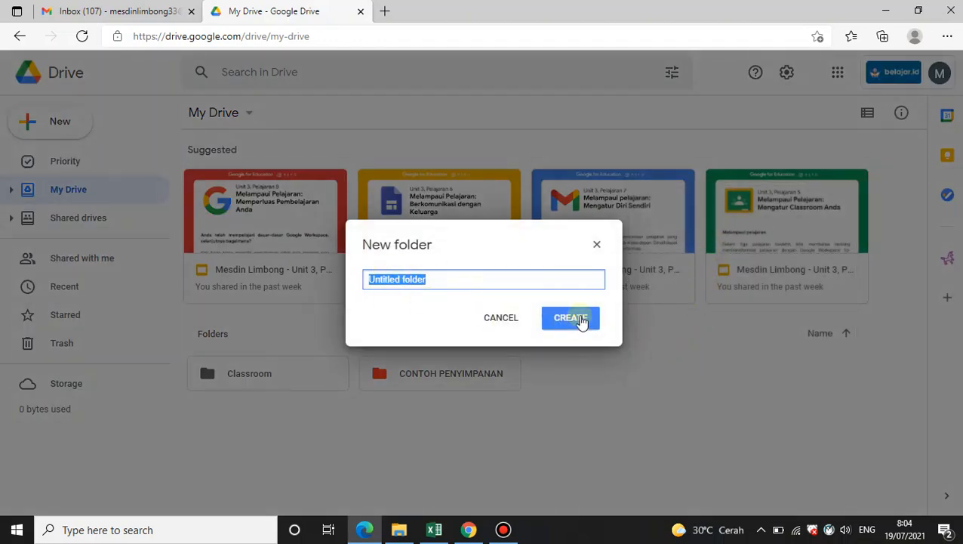
click(498, 326)
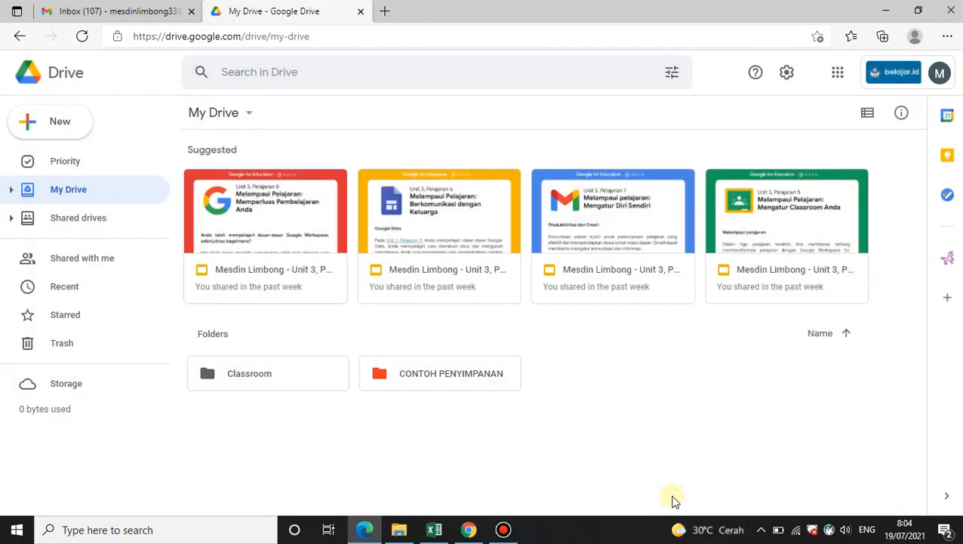
Open the CONTOH PENYIMPANAN folder
mouse_move(710, 538)
click(436, 379)
double_click(428, 379)
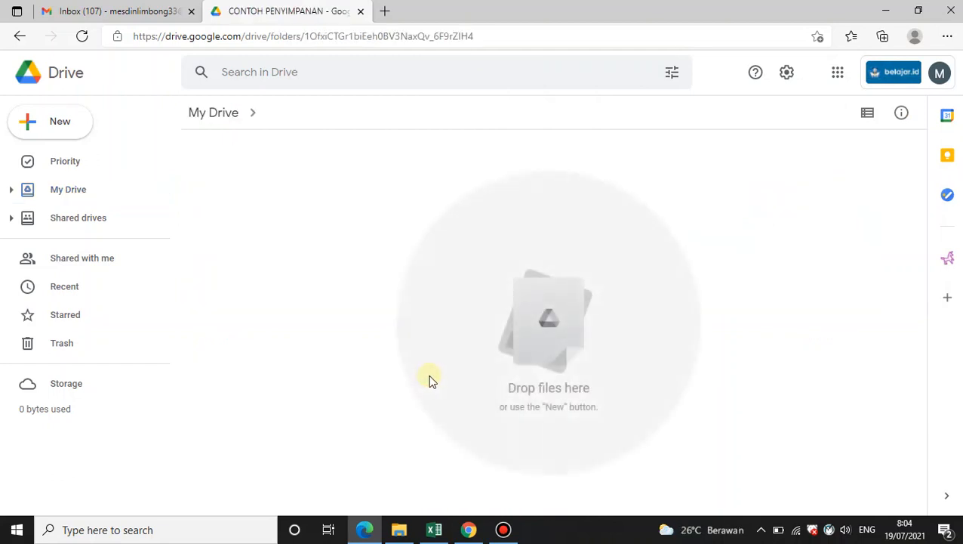
click(26, 122)
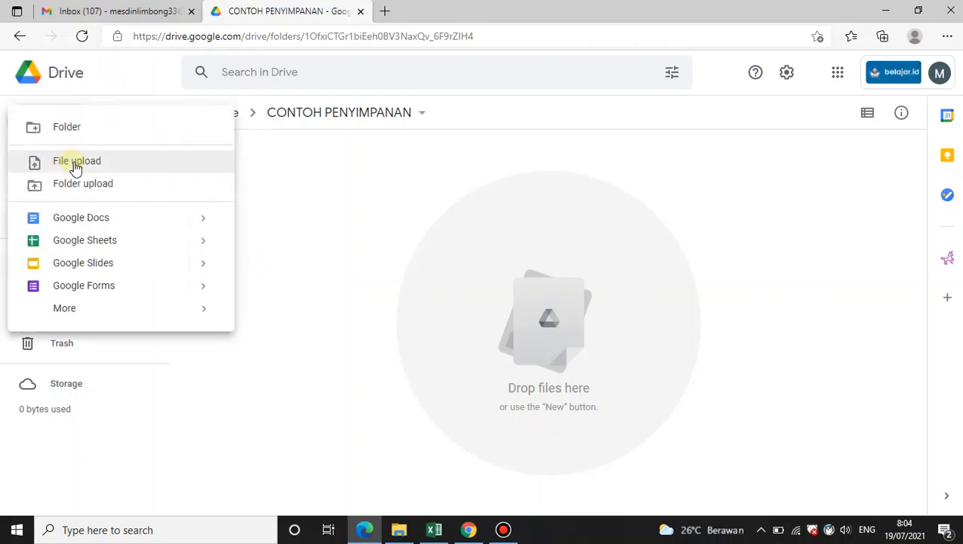
click(75, 167)
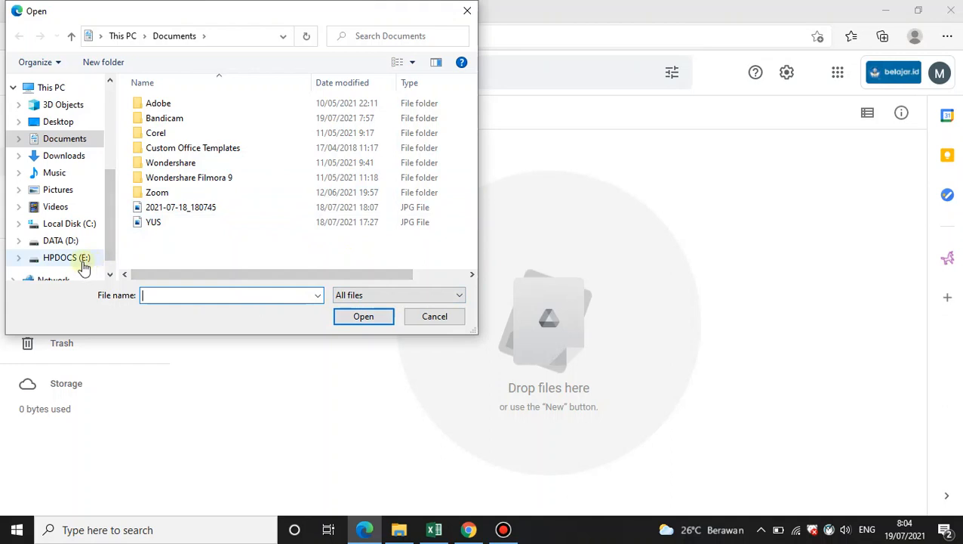
click(68, 259)
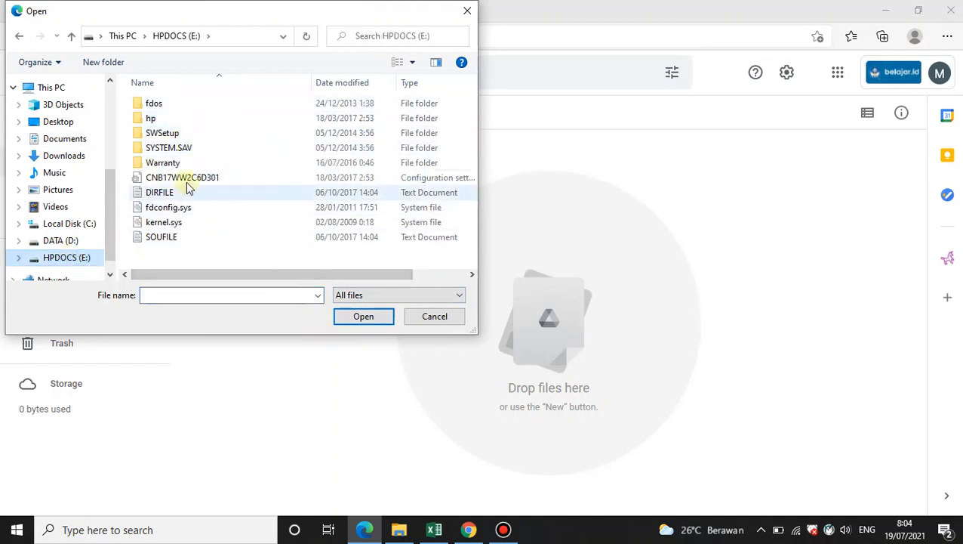
click(177, 148)
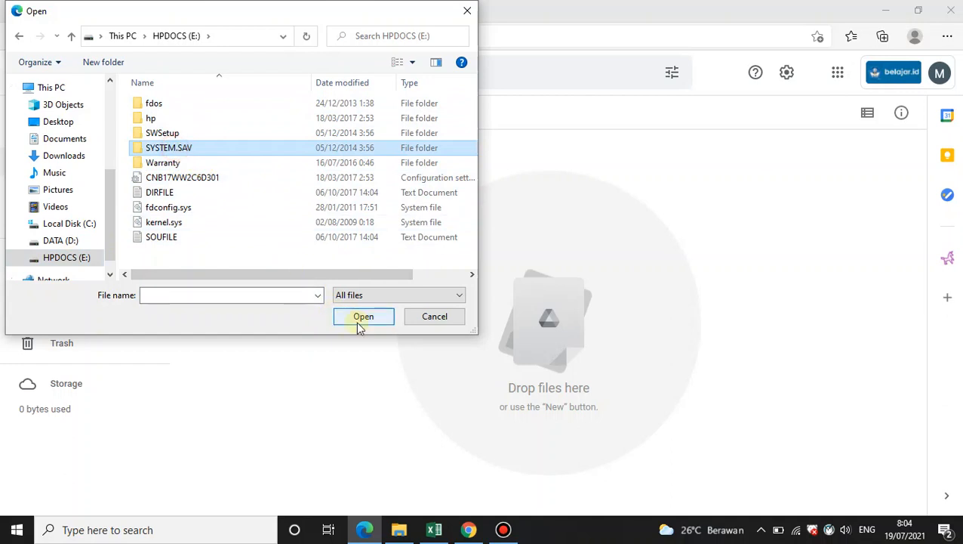
click(186, 225)
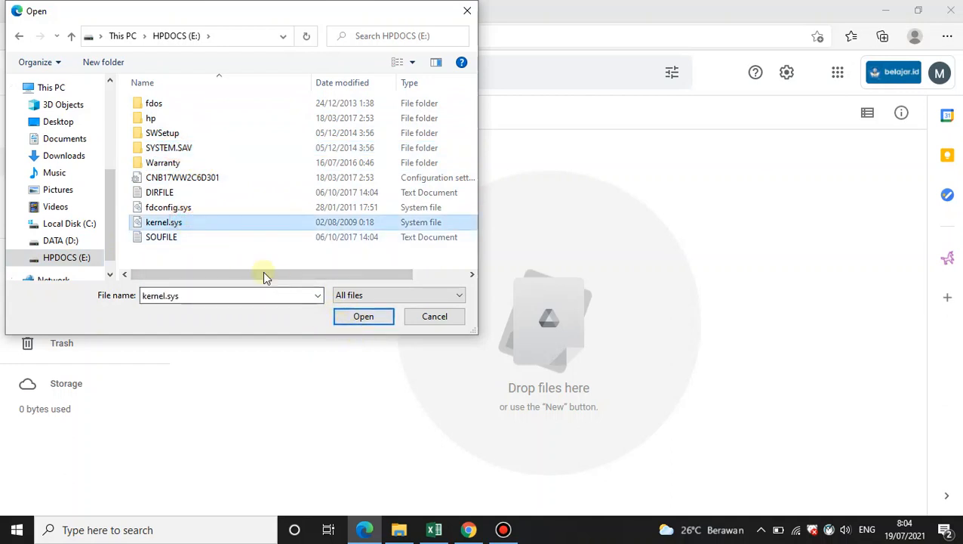
click(437, 317)
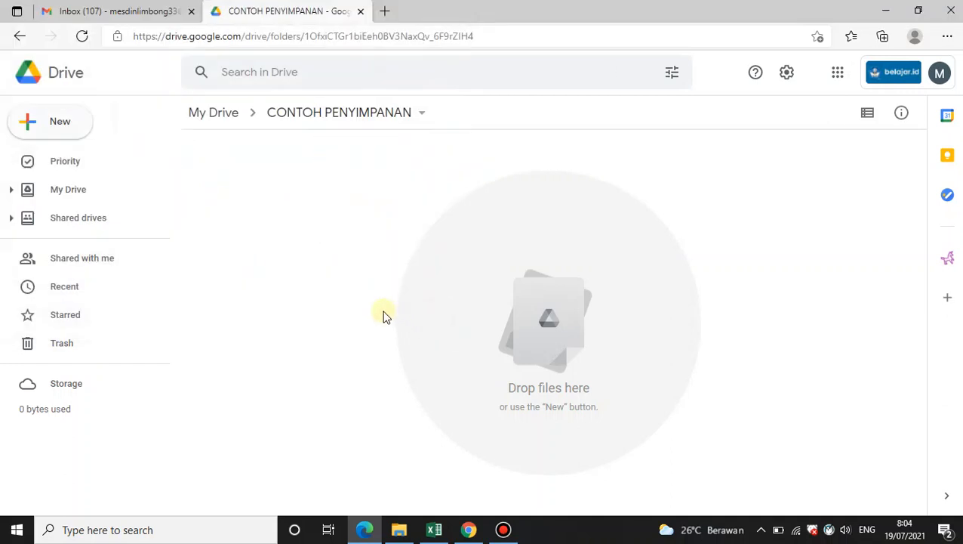
Upload the xl-2020-google-workspace-1 image from Downloads into the CONTOH PENYIMPANAN folder
right_click(322, 207)
click(376, 260)
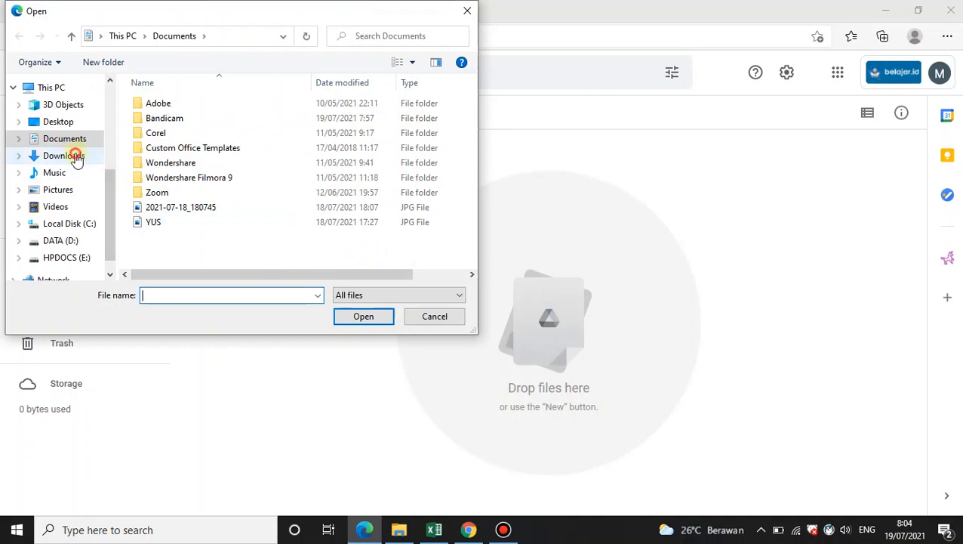
click(75, 155)
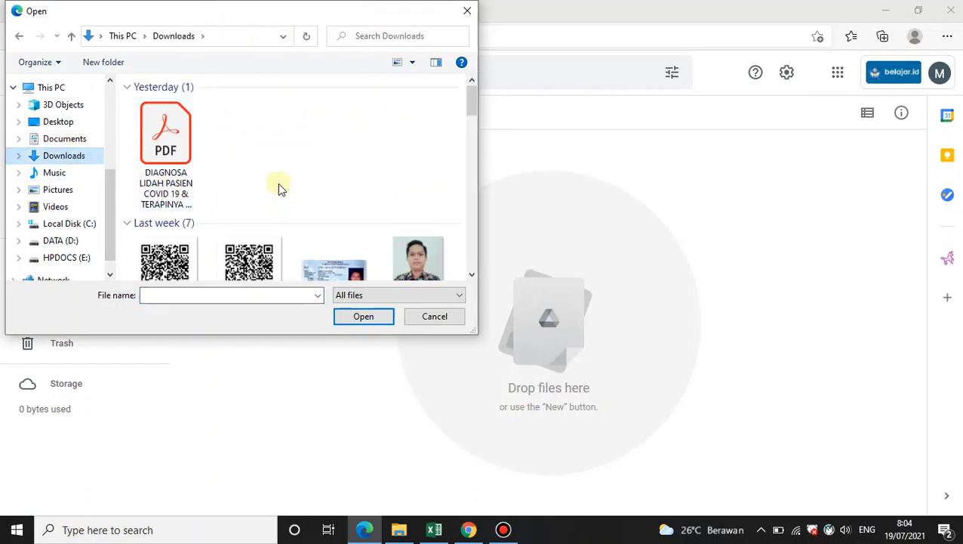
scroll(279, 185, down, 1)
scroll(311, 189, down, 2)
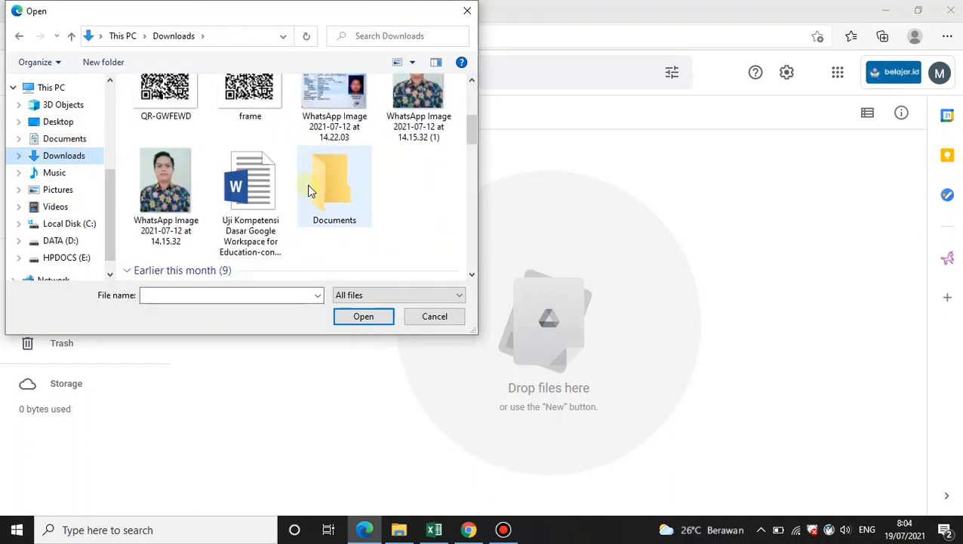
scroll(313, 194, down, 1)
scroll(320, 203, down, 1)
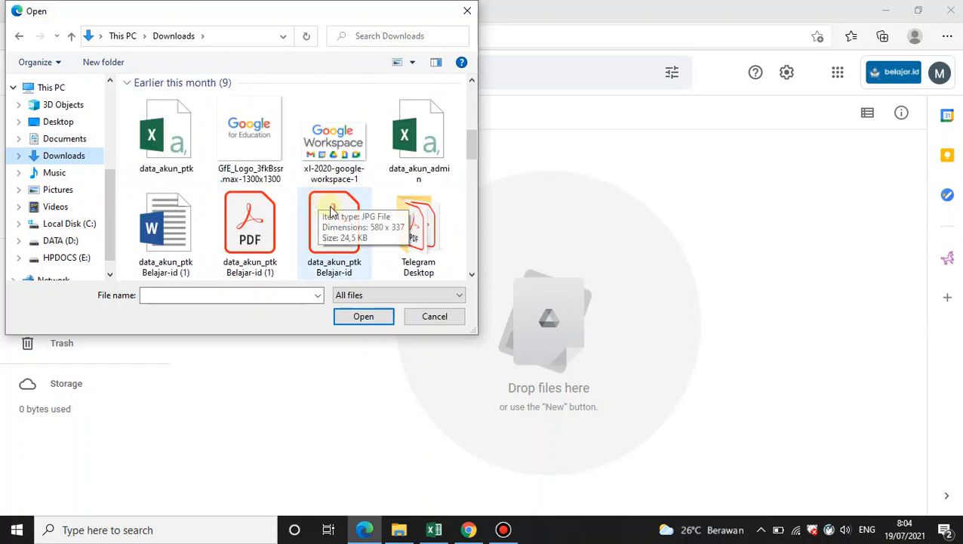
scroll(329, 236, down, 1)
scroll(327, 233, up, 1)
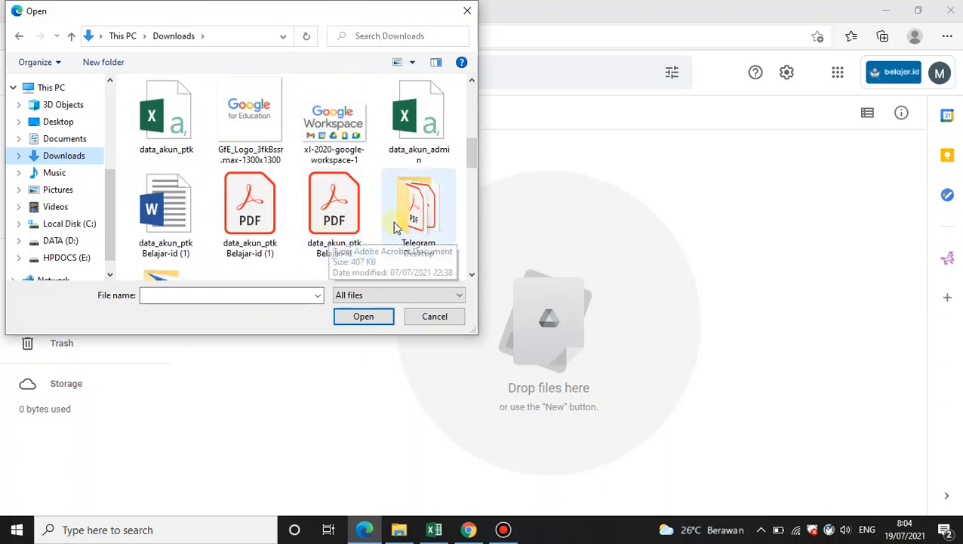
click(347, 128)
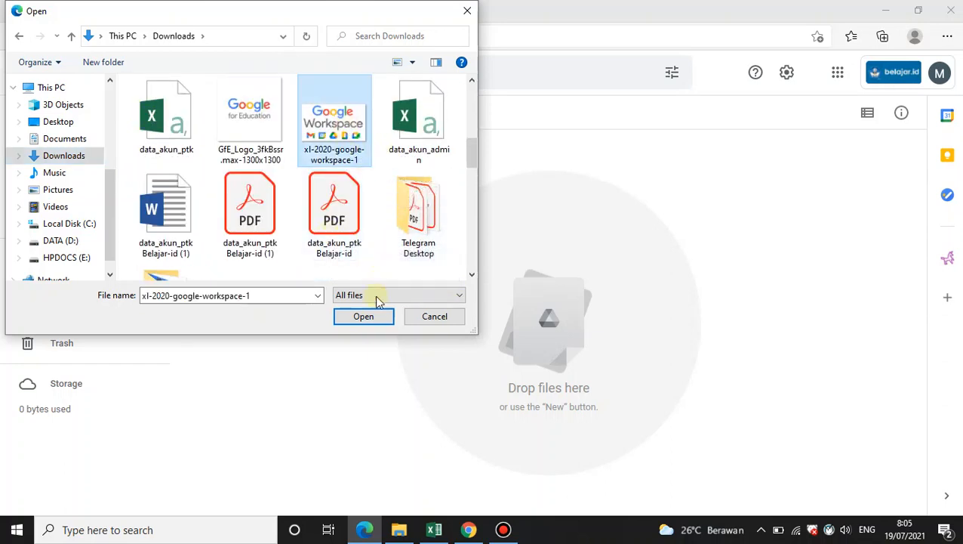
click(364, 317)
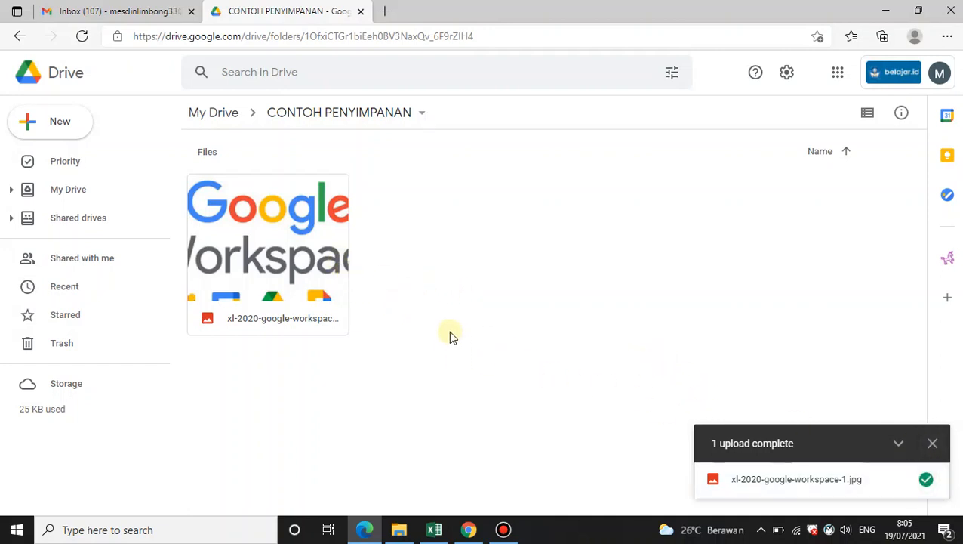
click(932, 443)
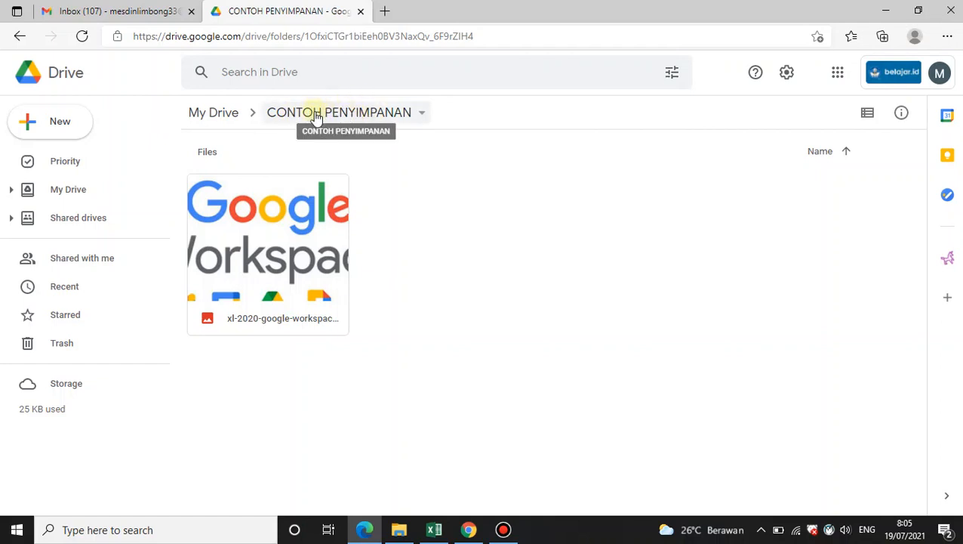
Navigate between My Drive, Shared drives and the CONTOH PENYIMPANAN folder, dismissing the shared drives notice
click(215, 115)
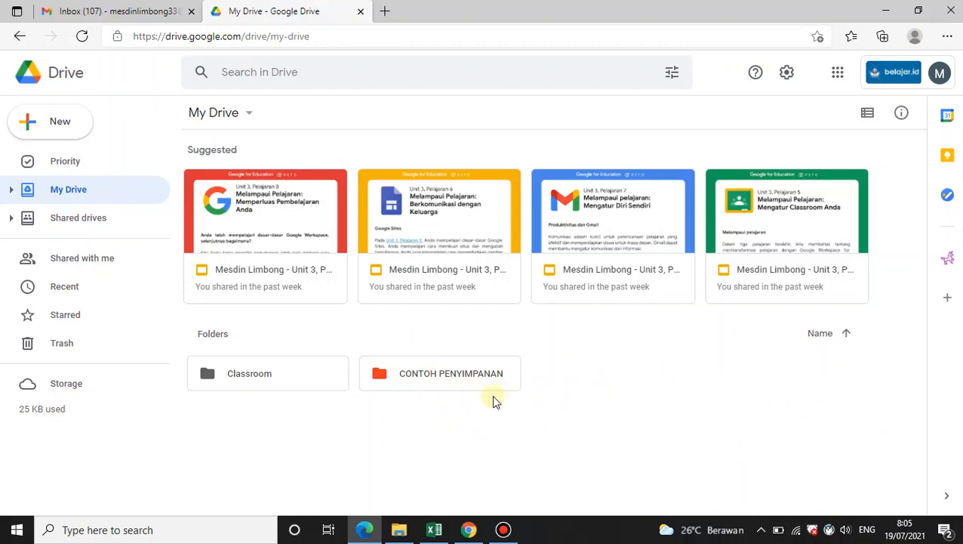
double_click(454, 376)
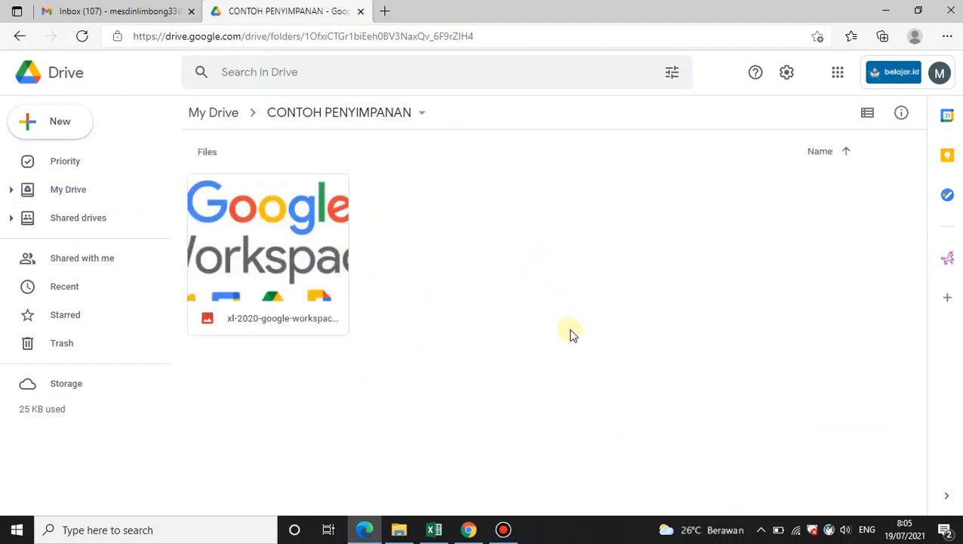
right_click(497, 235)
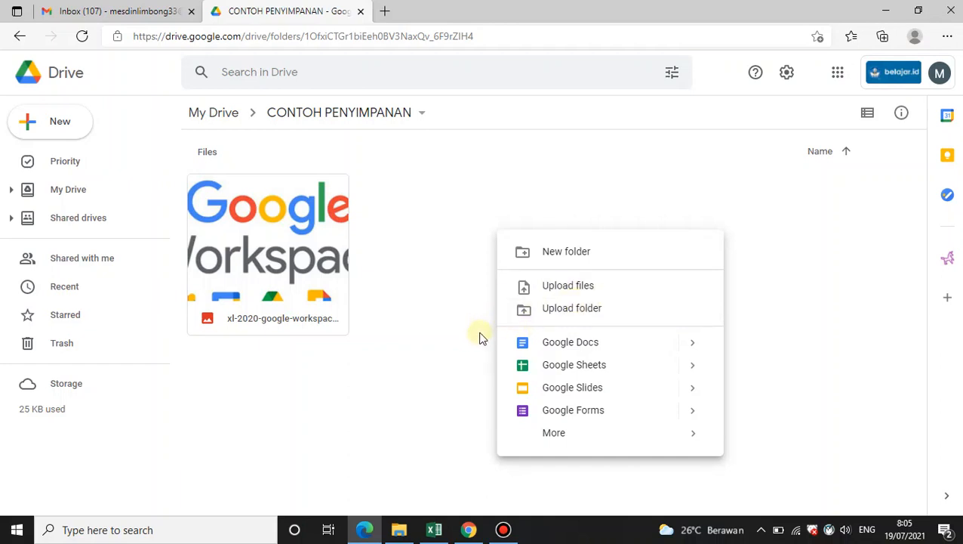
click(423, 371)
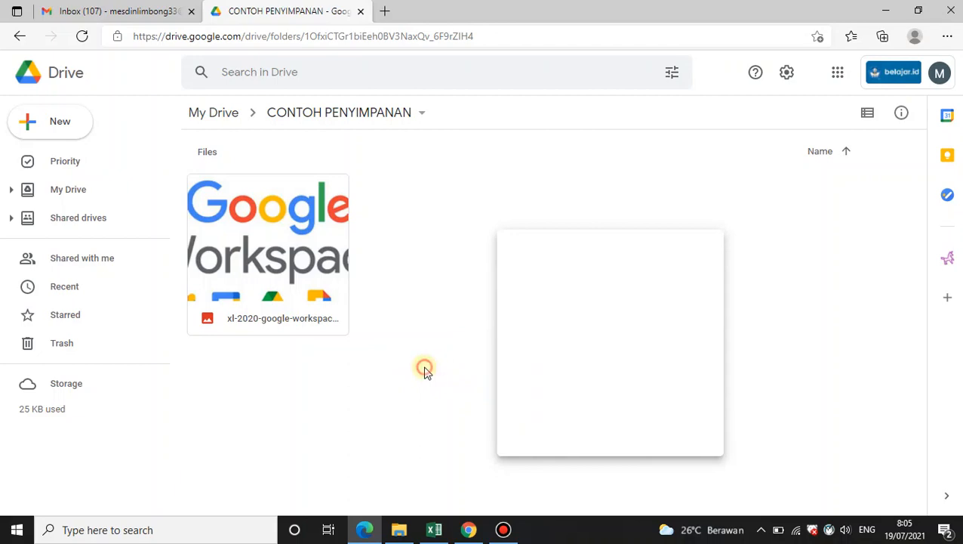
click(87, 220)
click(67, 190)
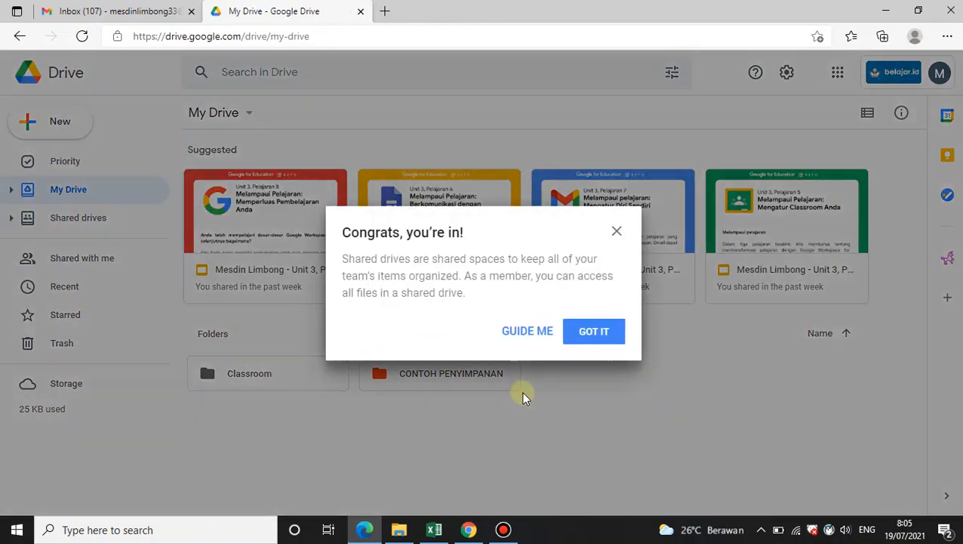
click(586, 337)
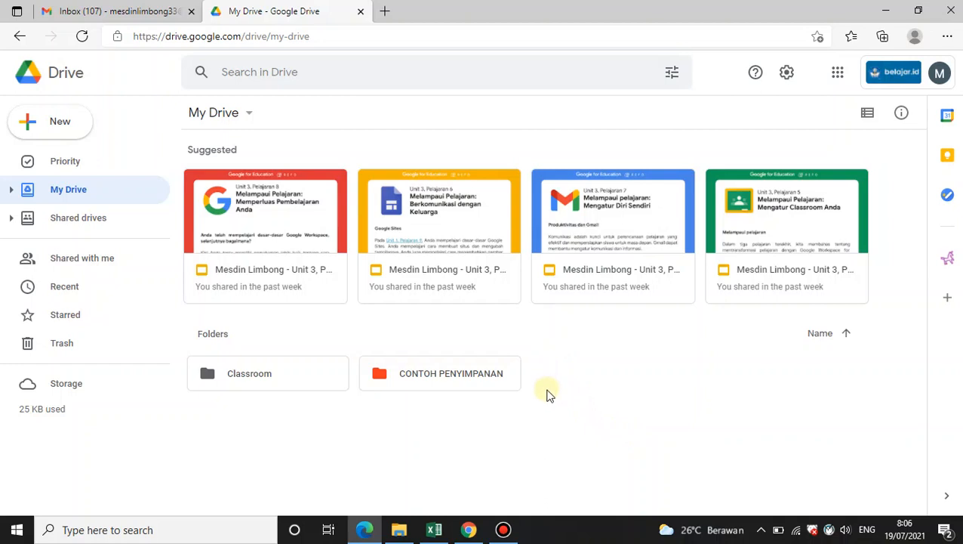
double_click(451, 377)
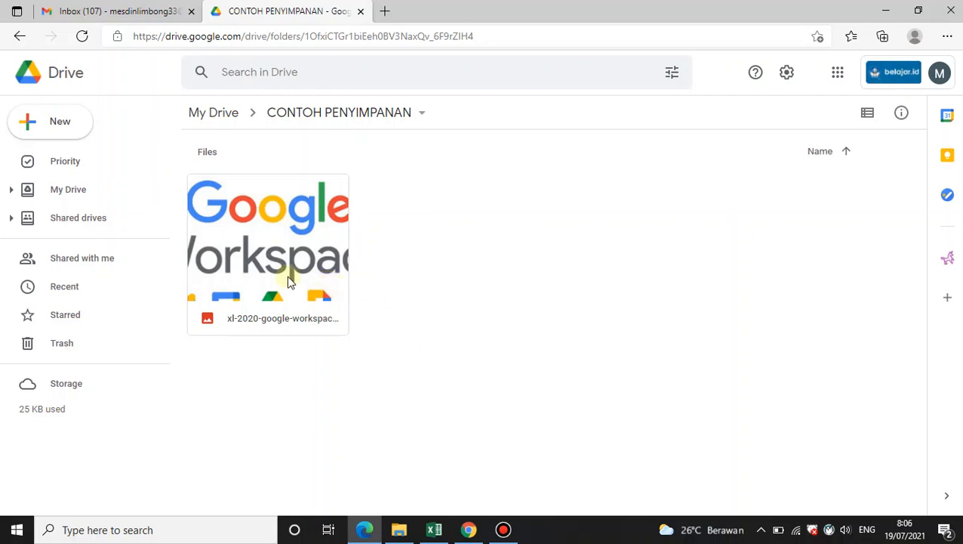
Select the CONTOH PENYIMPANAN folder in My Drive and open its sharing dialog
click(80, 190)
click(450, 385)
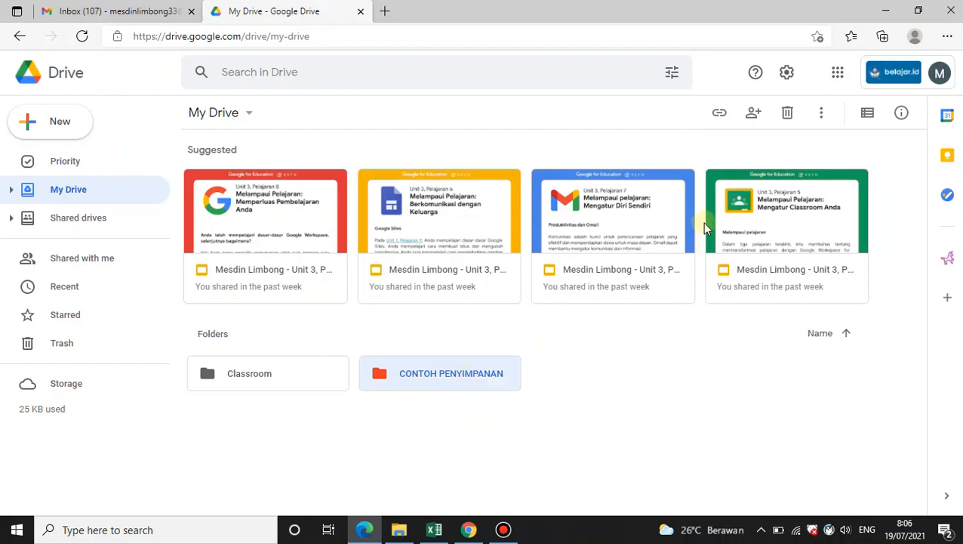
click(753, 115)
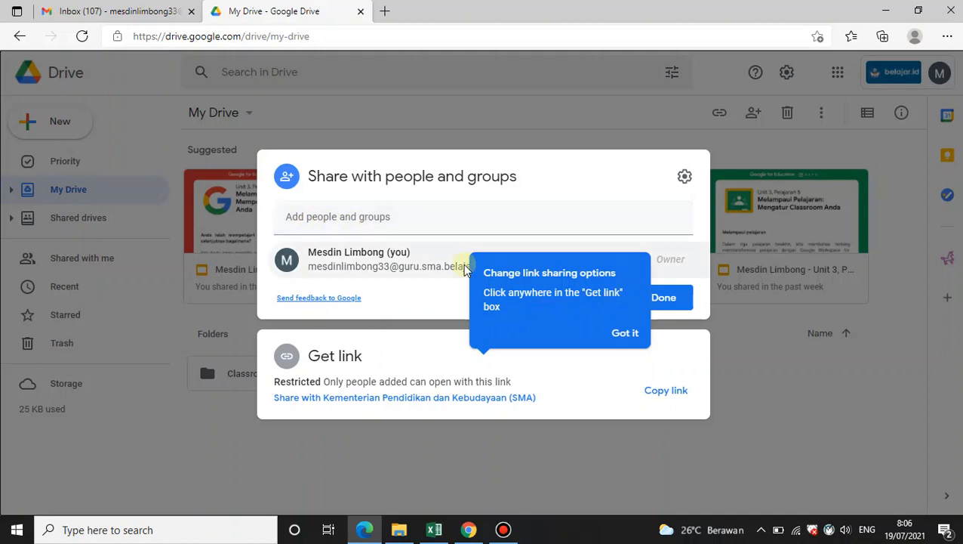
click(625, 333)
Try to add a person to share the folder with by entering their name
click(416, 215)
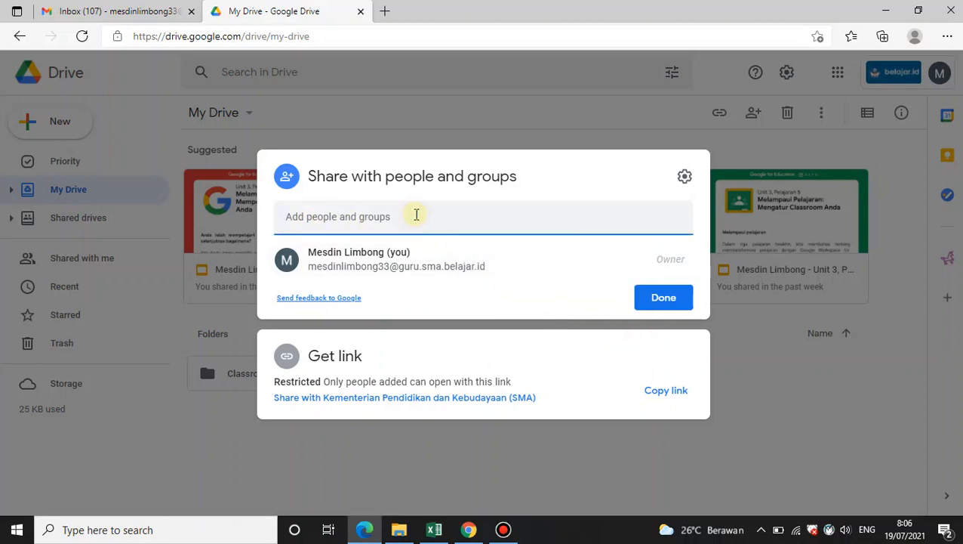
text(WED)
key(BackSpace)
key(BackSpace)
key(BackSpace)
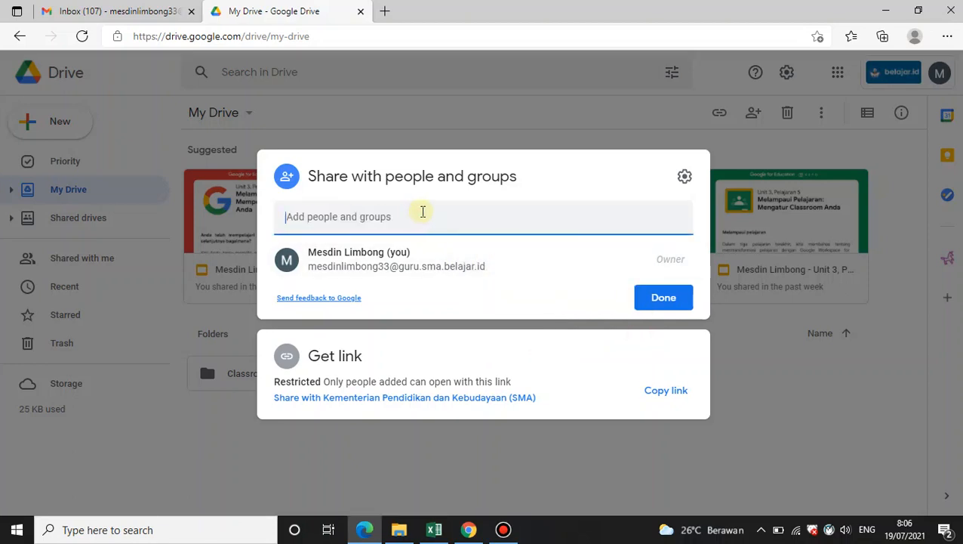
text(wedihart...)
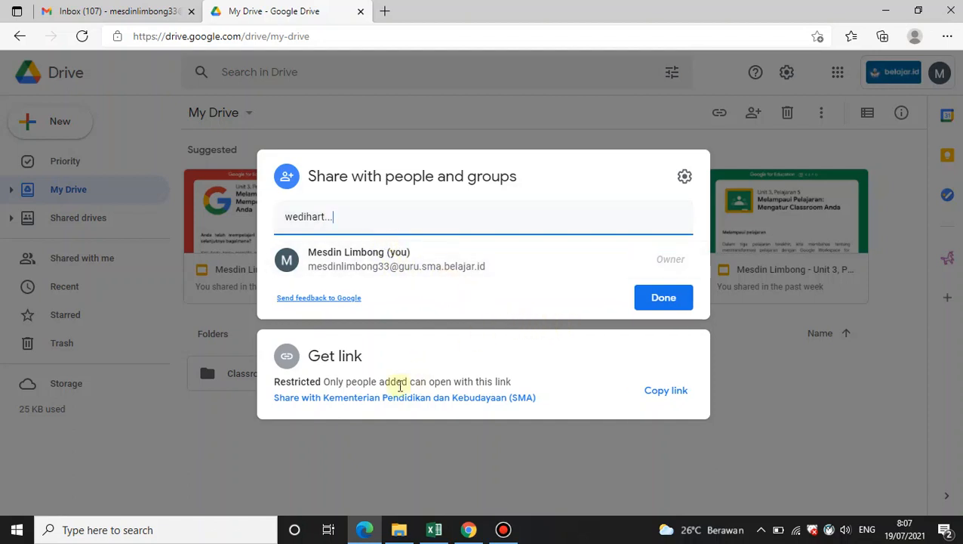
Set the folder's general link access to Anyone with the link
click(335, 399)
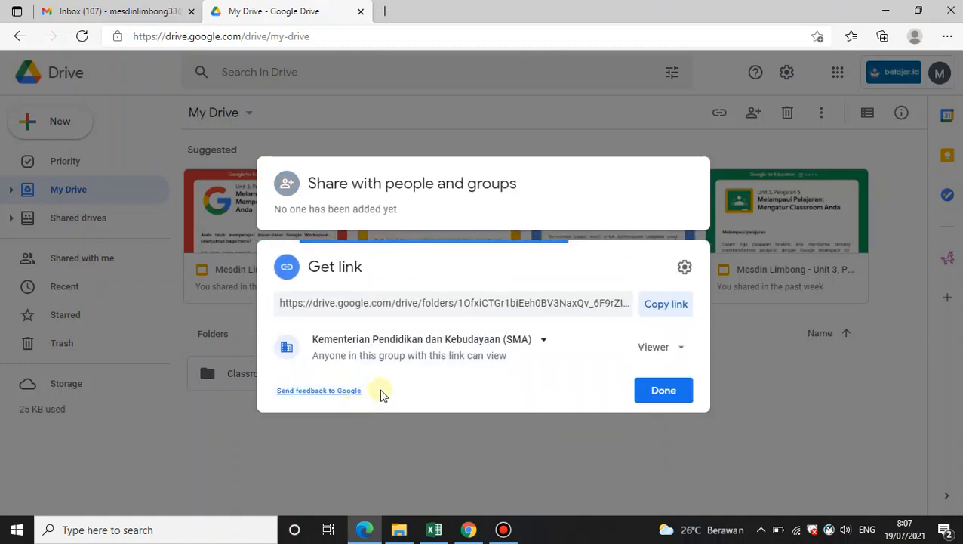
click(414, 341)
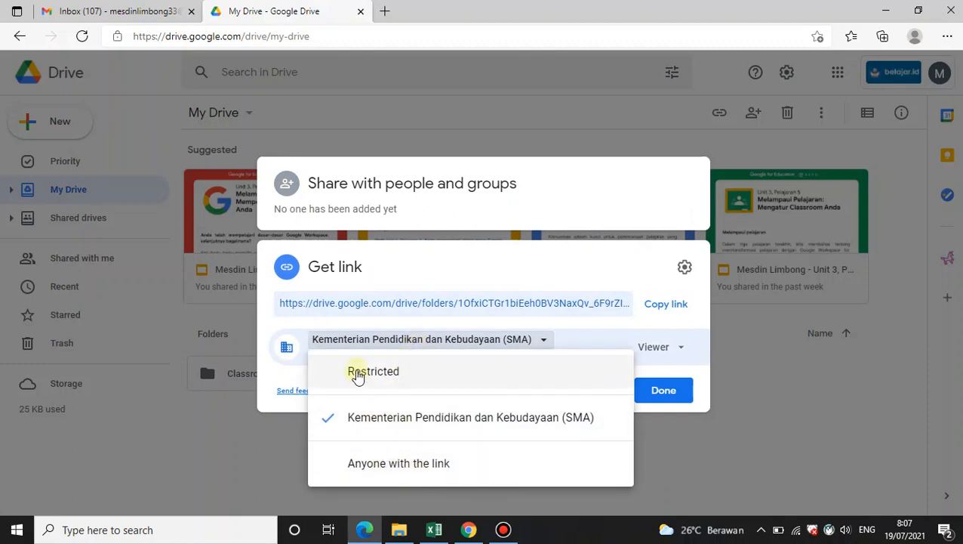
click(394, 375)
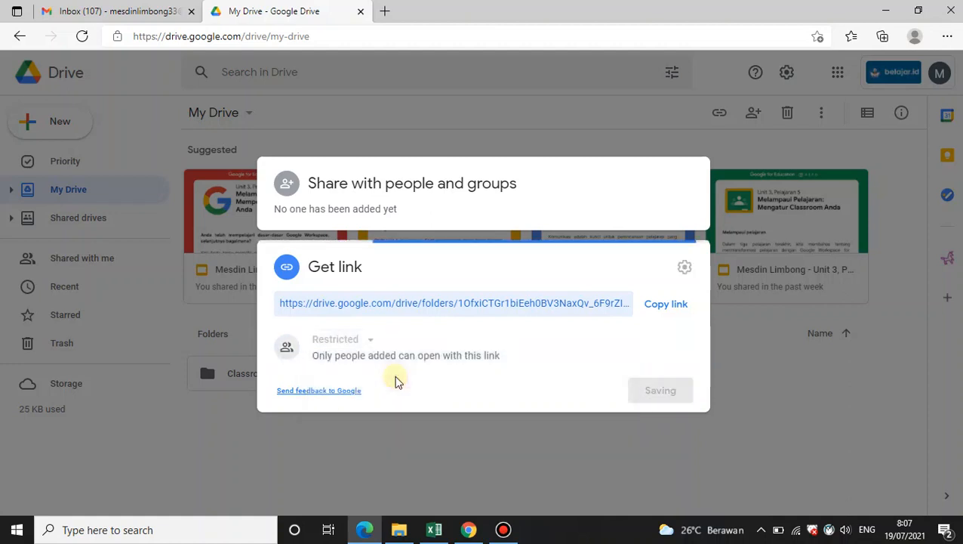
click(370, 341)
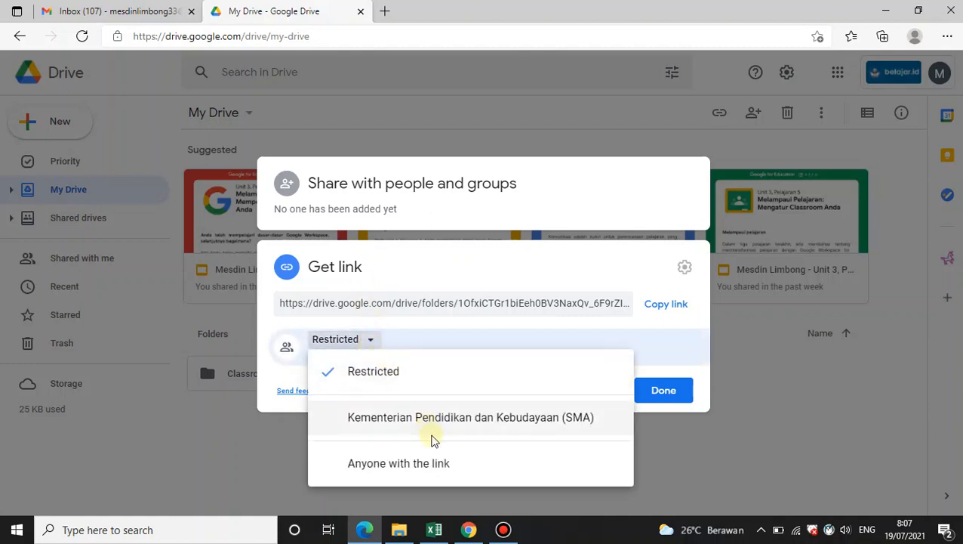
click(424, 468)
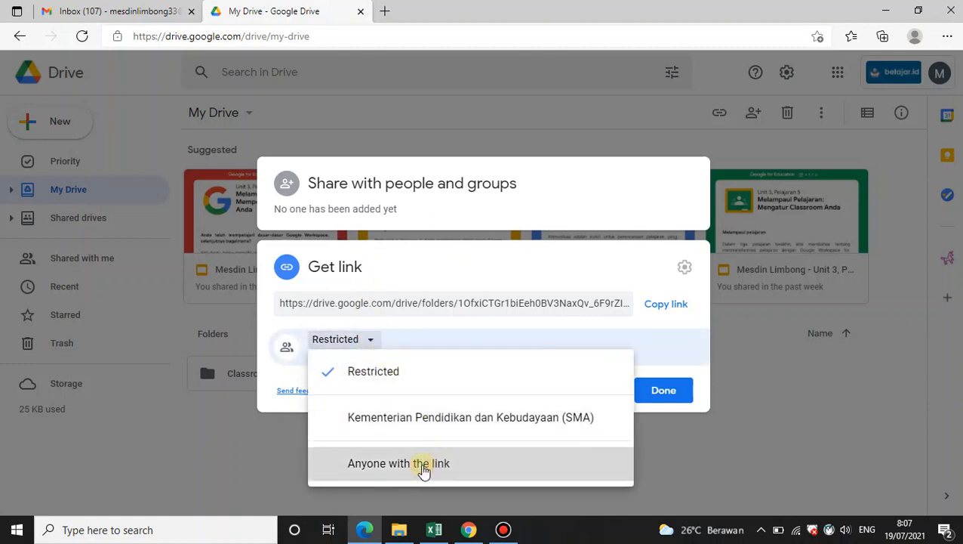
click(467, 479)
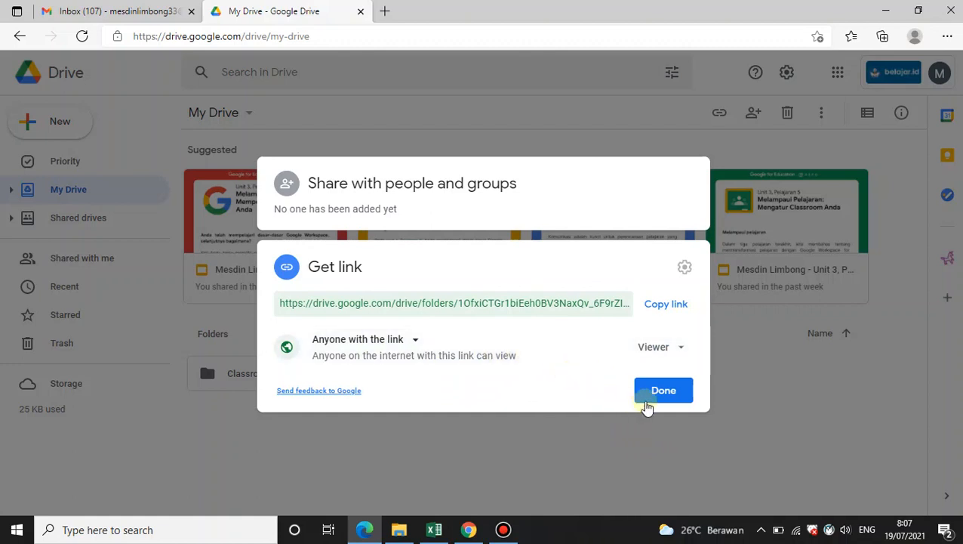
Set the link permission for anyone with the link to Commenter
click(680, 350)
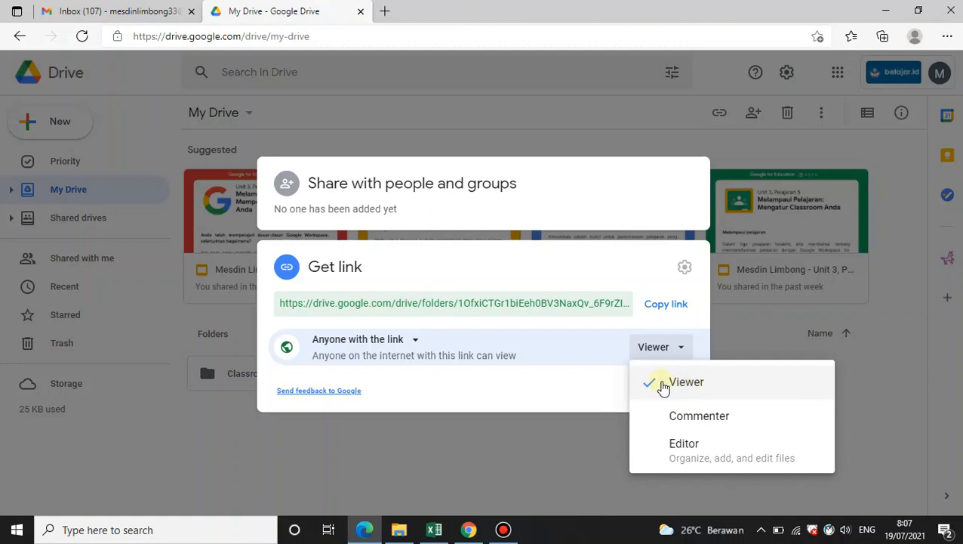
click(687, 447)
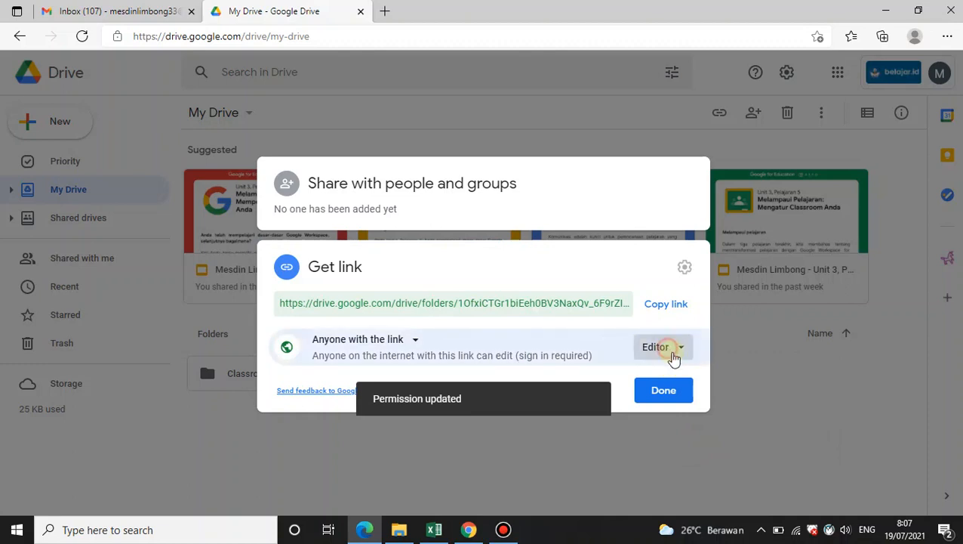
click(674, 351)
click(699, 413)
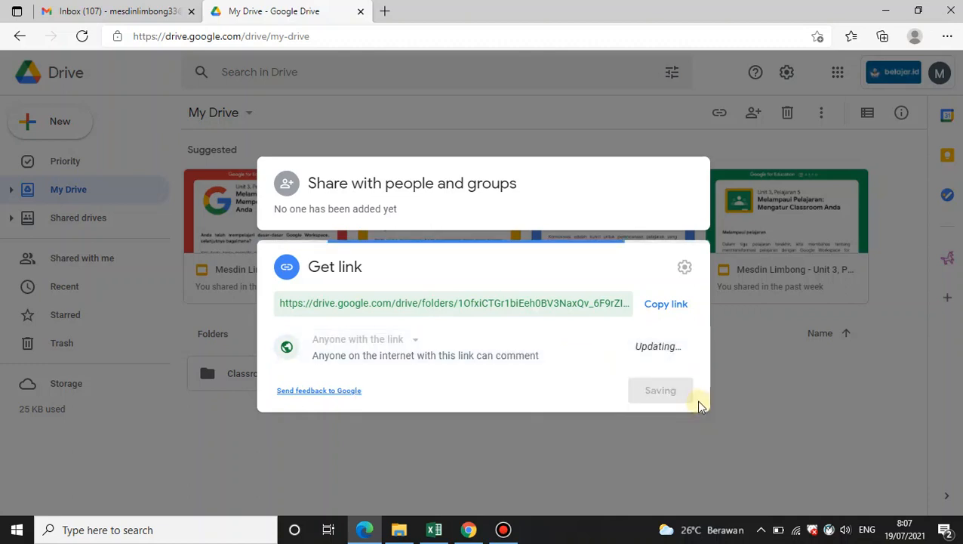
Set the folder's link permission to Viewer, copy the folder link and close the sharing dialog
click(664, 352)
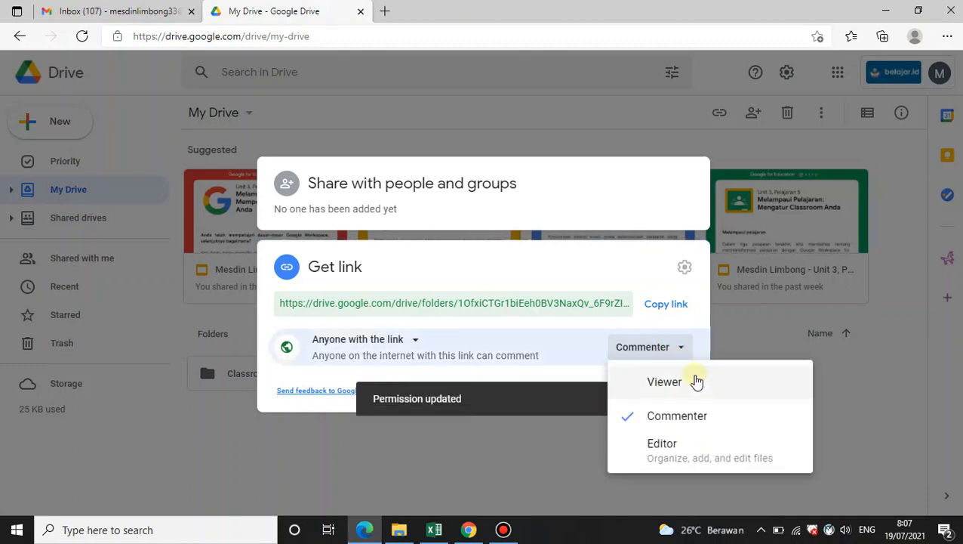
click(671, 383)
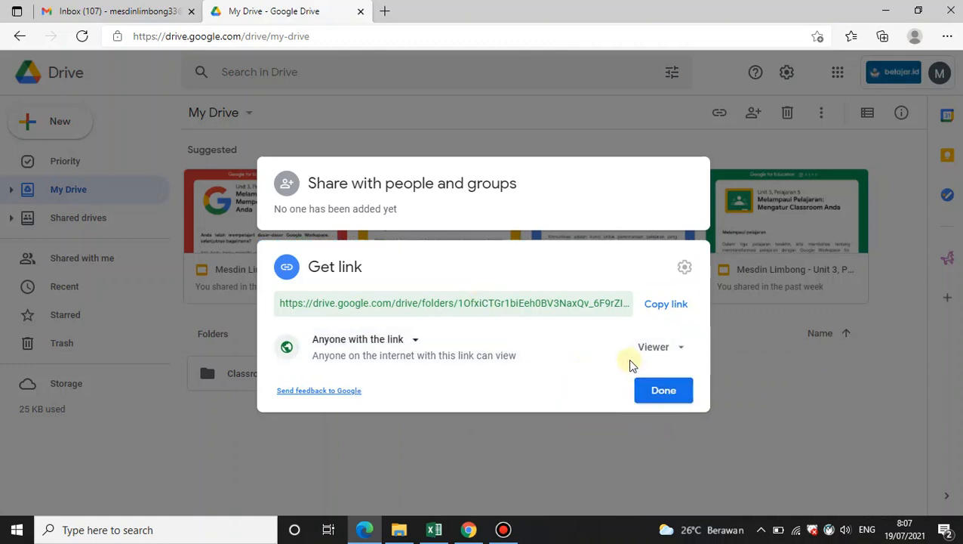
click(661, 308)
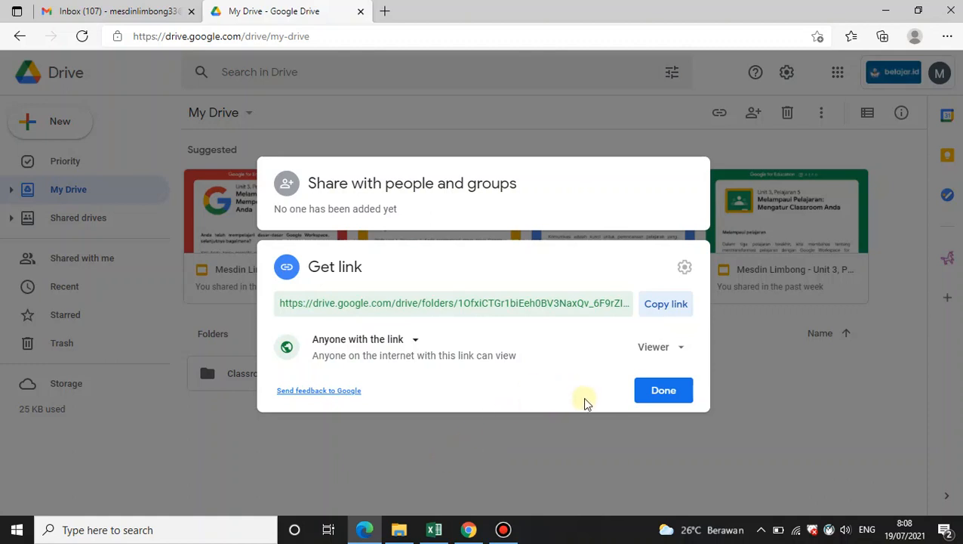
click(663, 397)
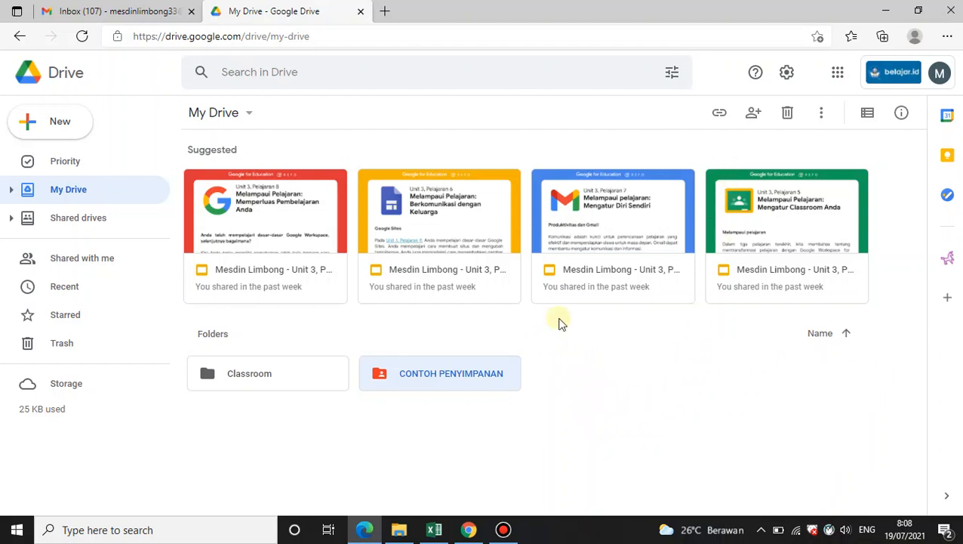
Open the CONTOH PENYIMPANAN folder to view its uploaded file, then return to My Drive
right_click(435, 377)
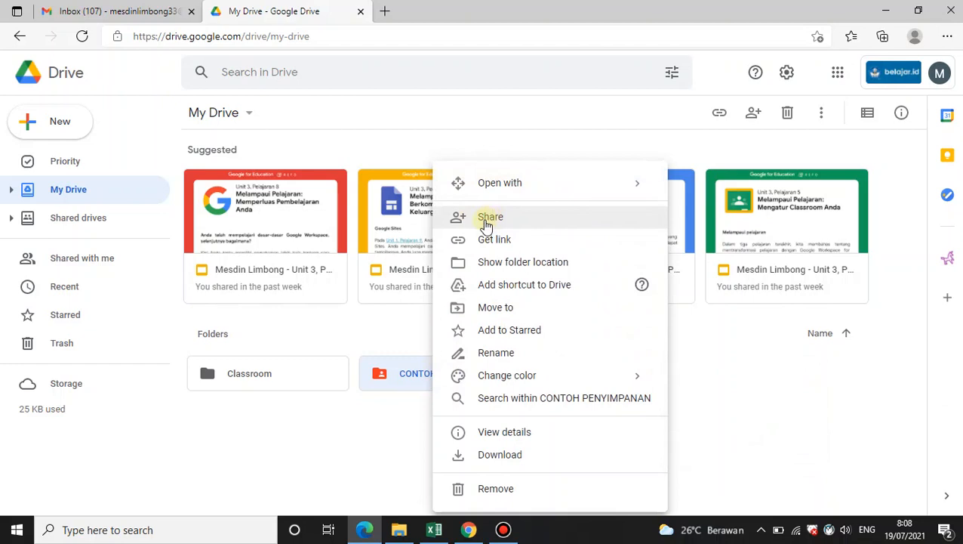
click(344, 440)
double_click(411, 384)
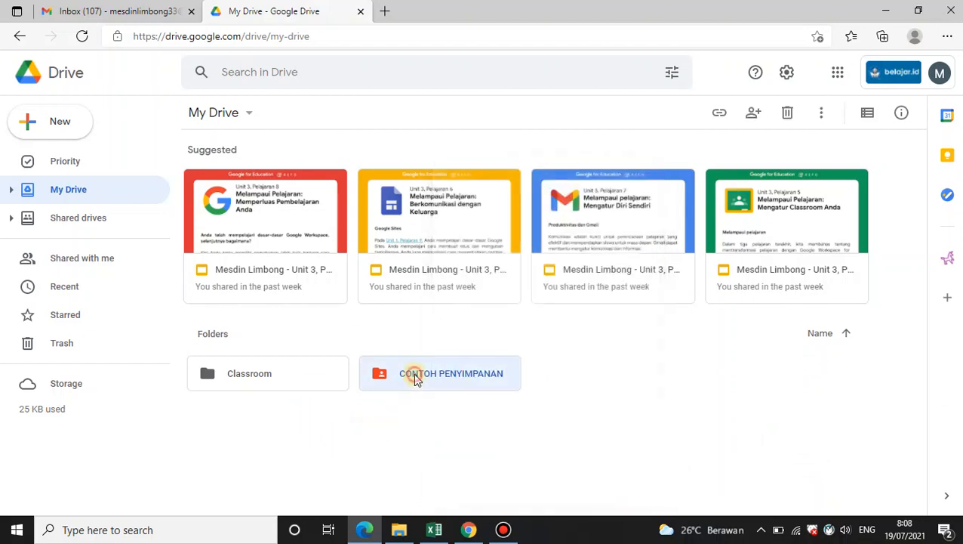
right_click(264, 249)
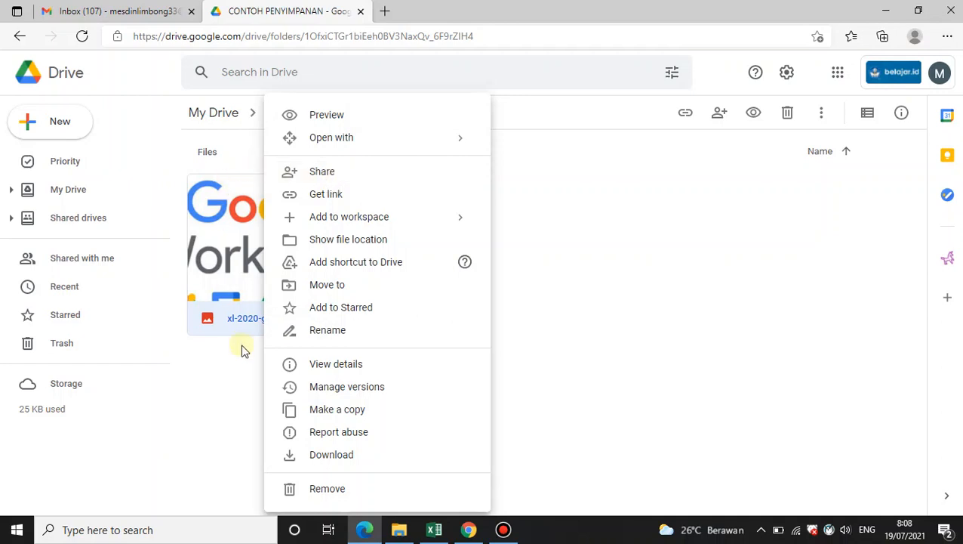
click(84, 193)
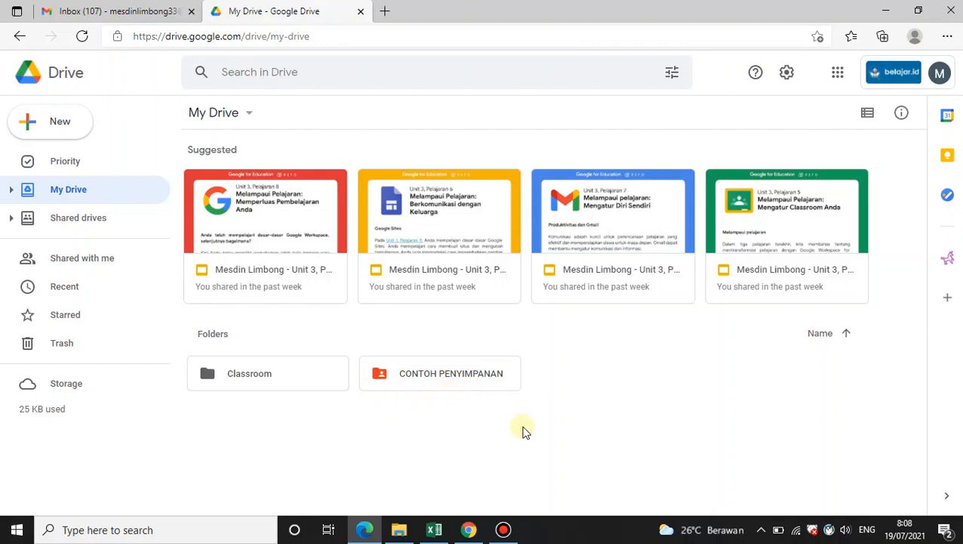
Reopen sharing for the CONTOH PENYIMPANAN folder and set its general link access back to Restricted
click(403, 382)
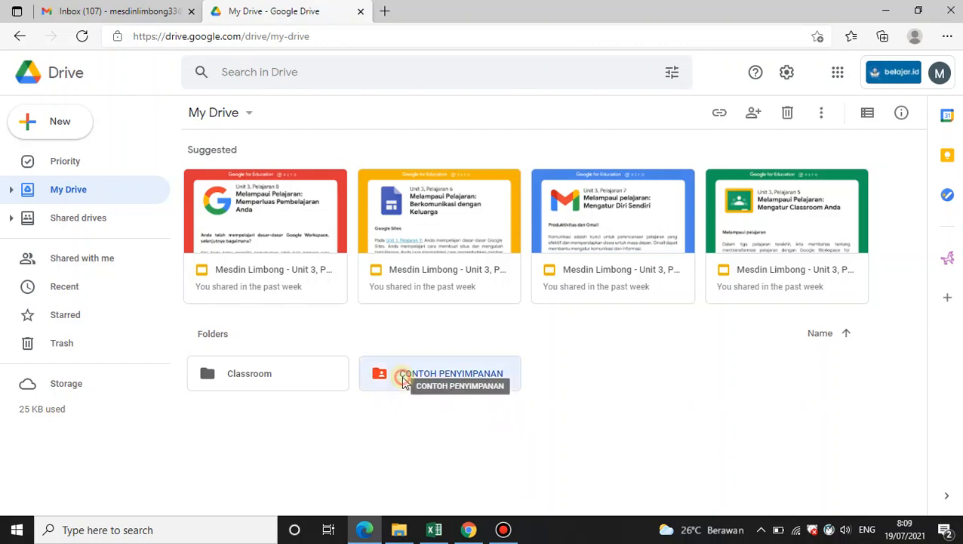
right_click(405, 383)
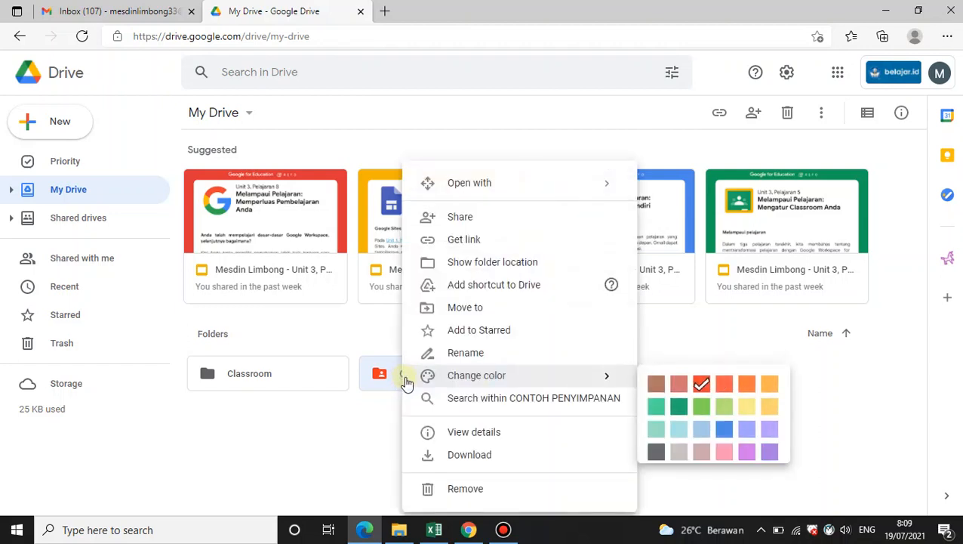
click(469, 218)
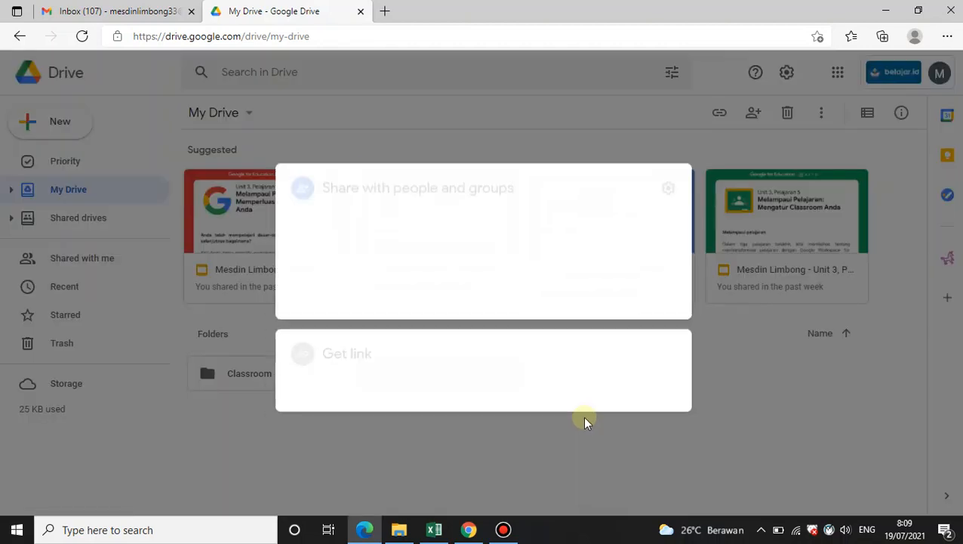
click(293, 398)
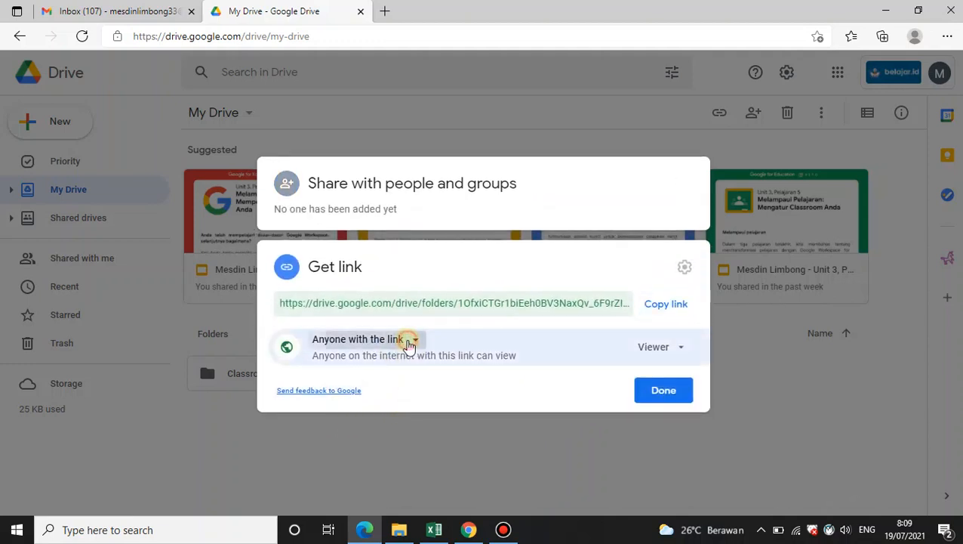
click(410, 339)
click(434, 387)
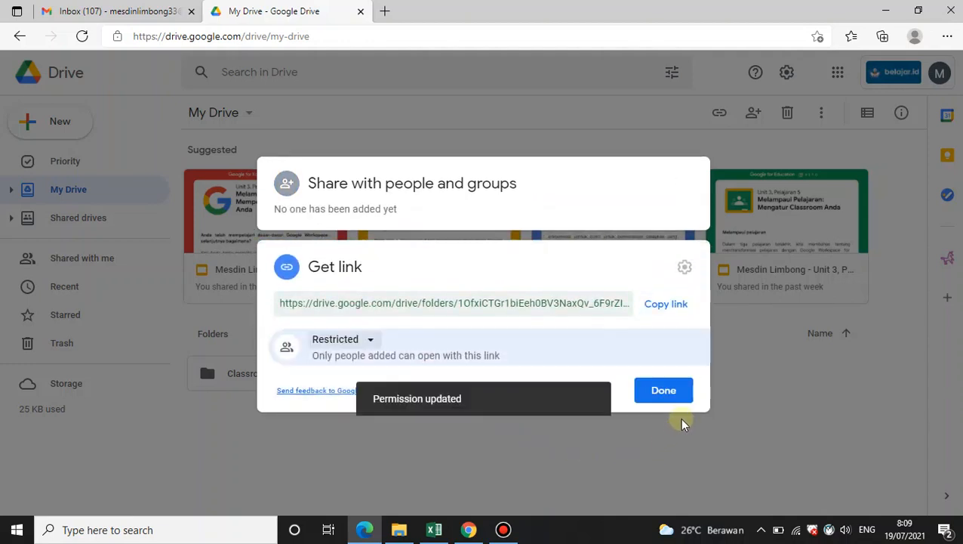
click(658, 394)
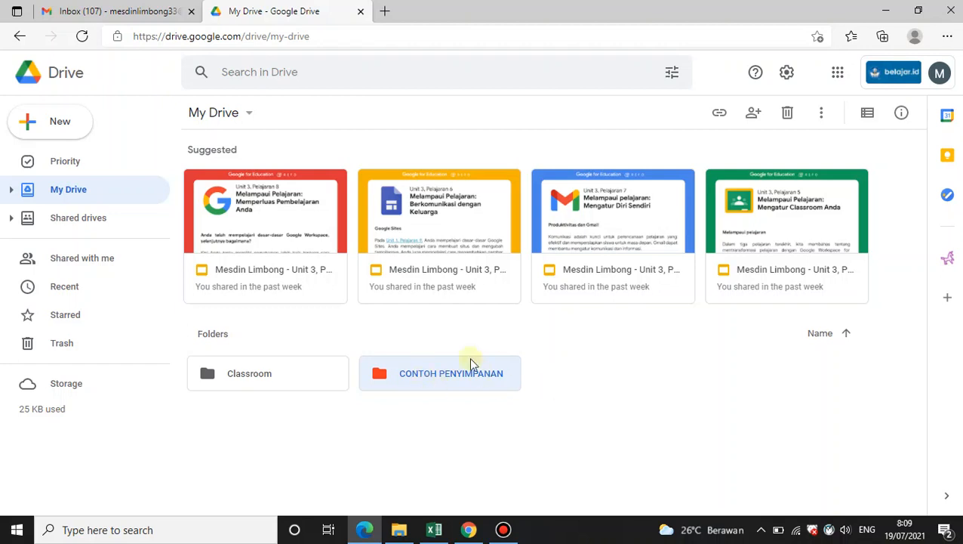
Open the Shared drives section
click(90, 222)
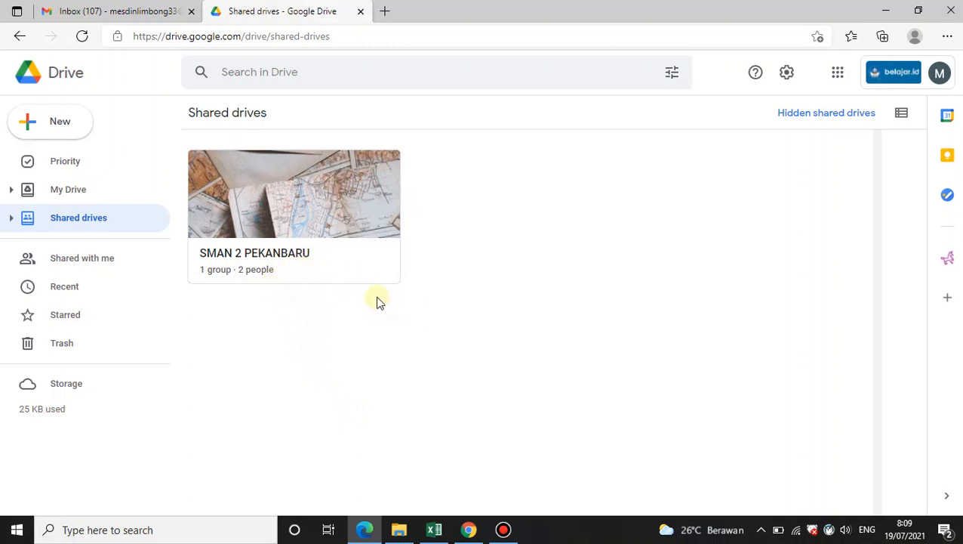
click(81, 219)
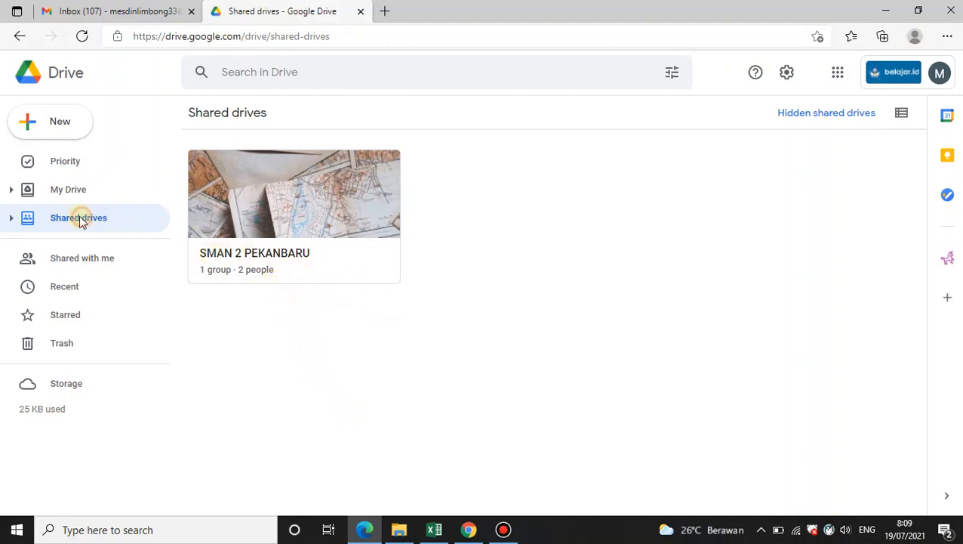
right_click(472, 271)
click(528, 287)
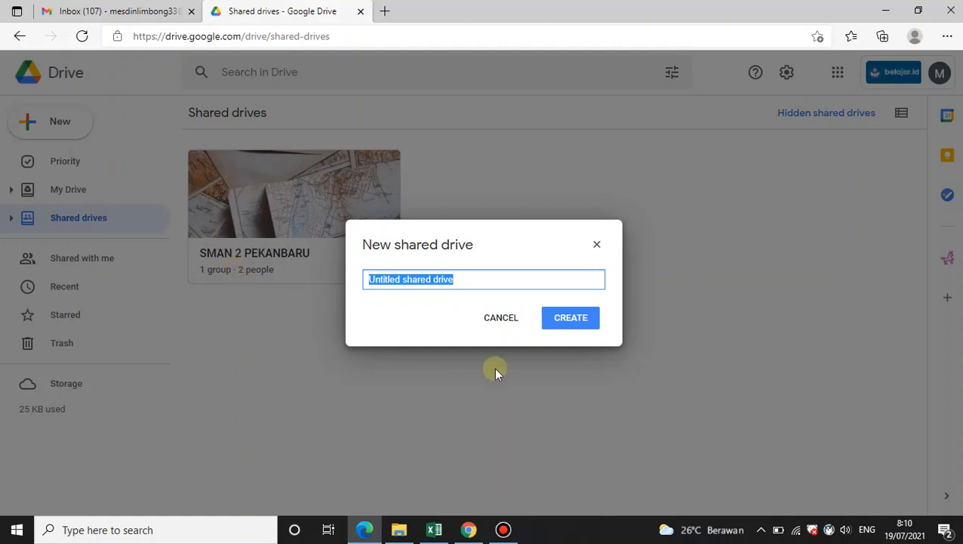
click(505, 329)
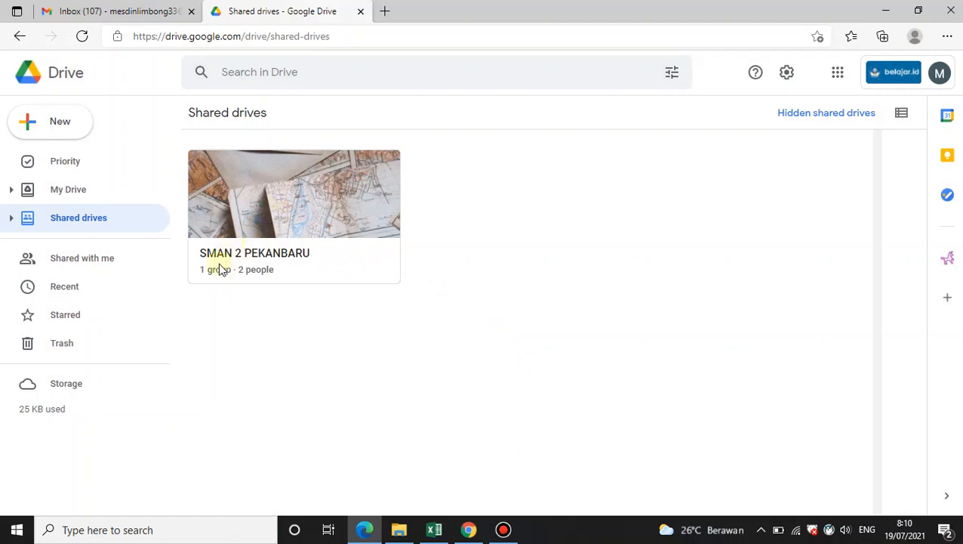
Open the SMAN 2 PEKANBARU shared drive and view the sharing settings of its KURIKULUM folder
click(274, 209)
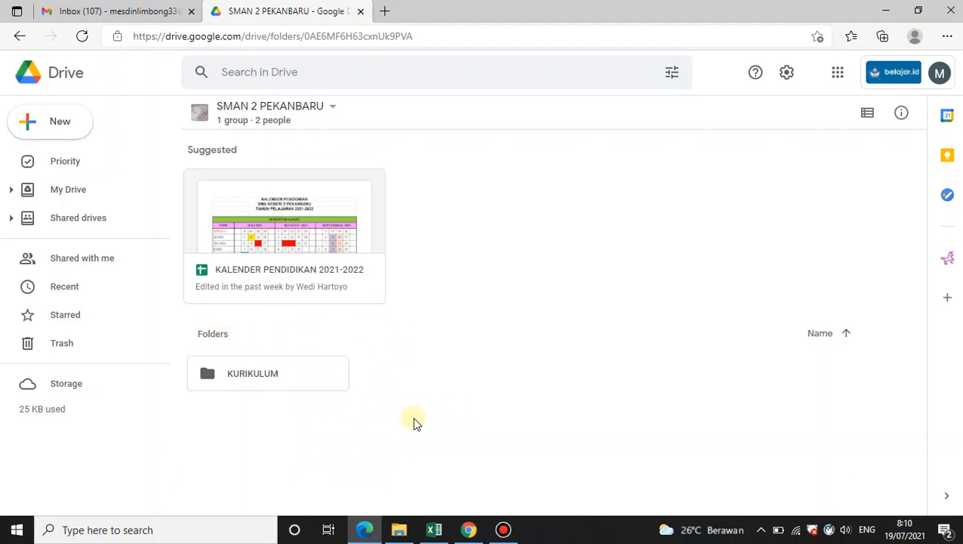
right_click(265, 376)
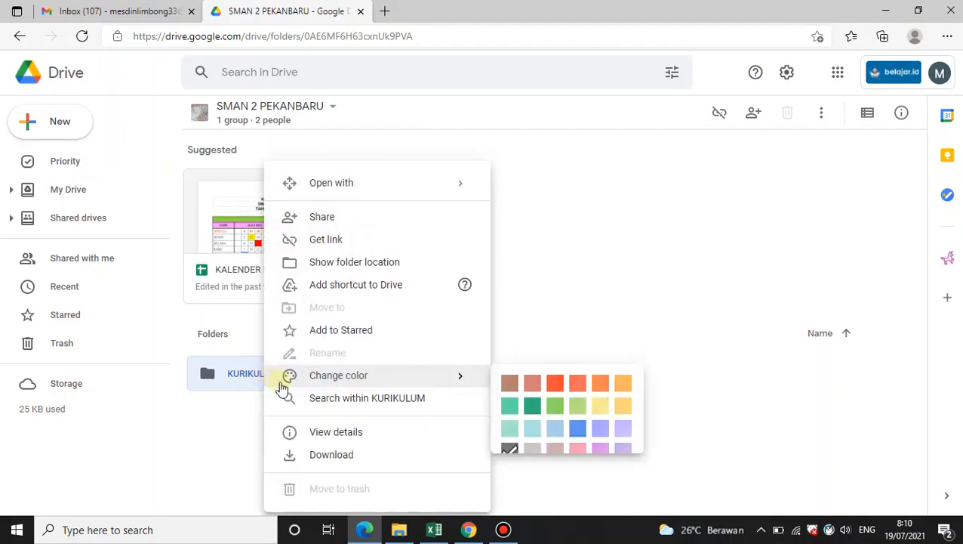
click(322, 217)
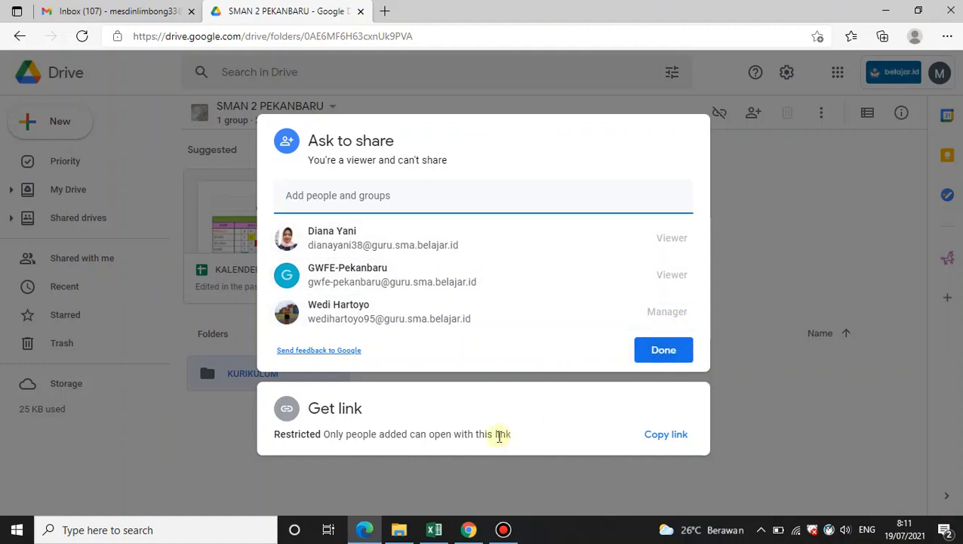
click(662, 355)
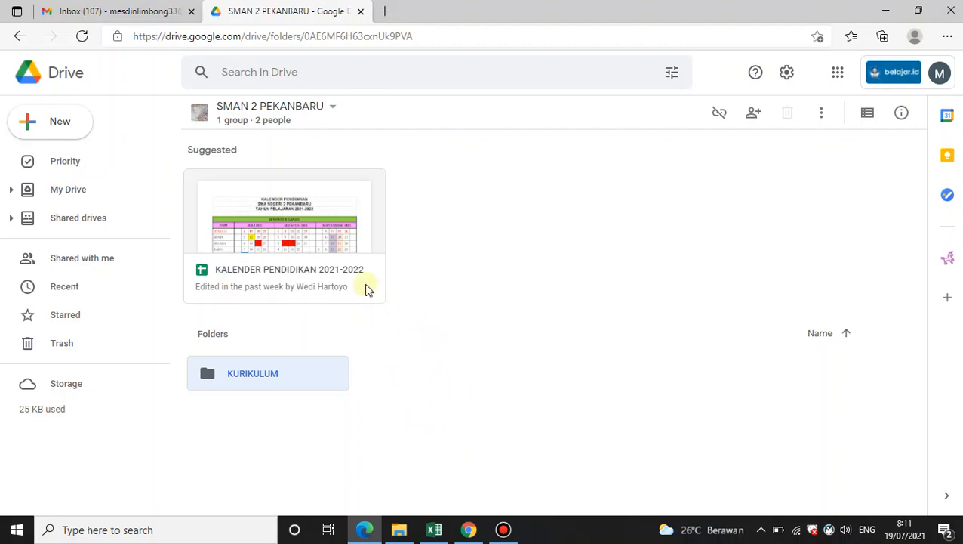
Return to My Drive, open Drive settings and try to enable Offline access by installing the required extension
click(64, 190)
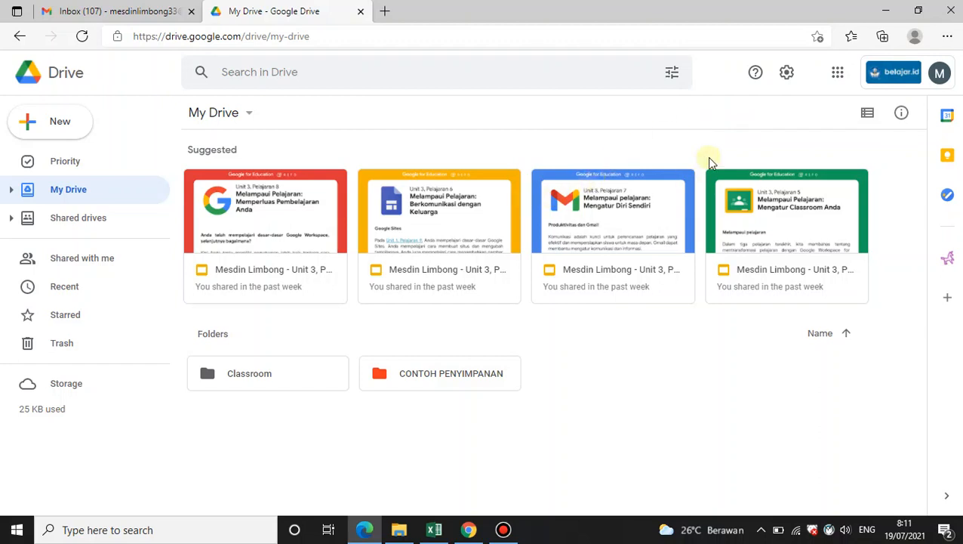
click(787, 72)
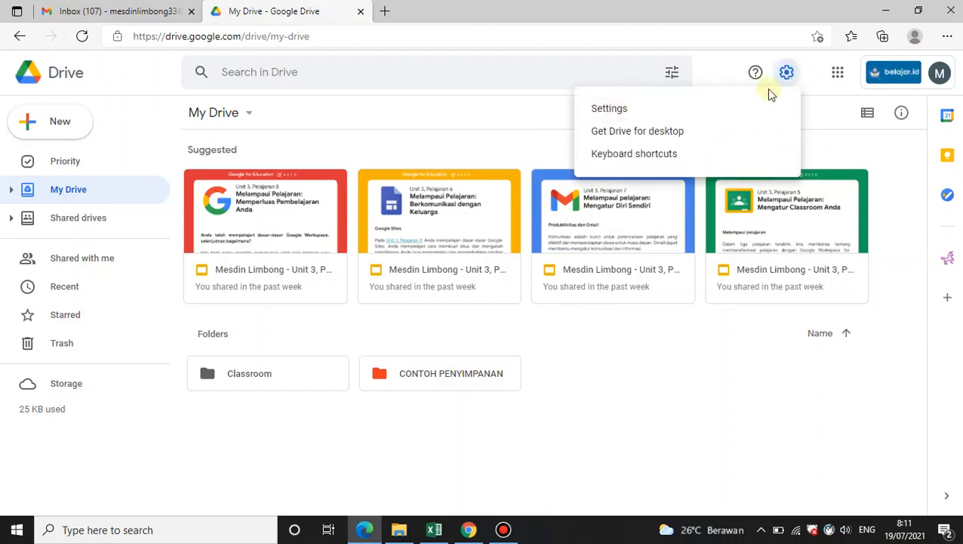
click(786, 72)
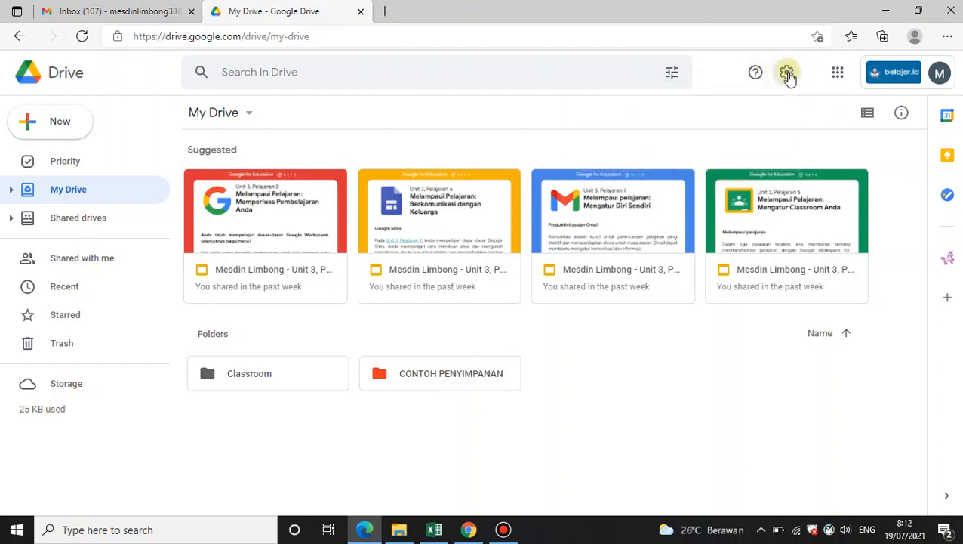
click(788, 73)
click(644, 112)
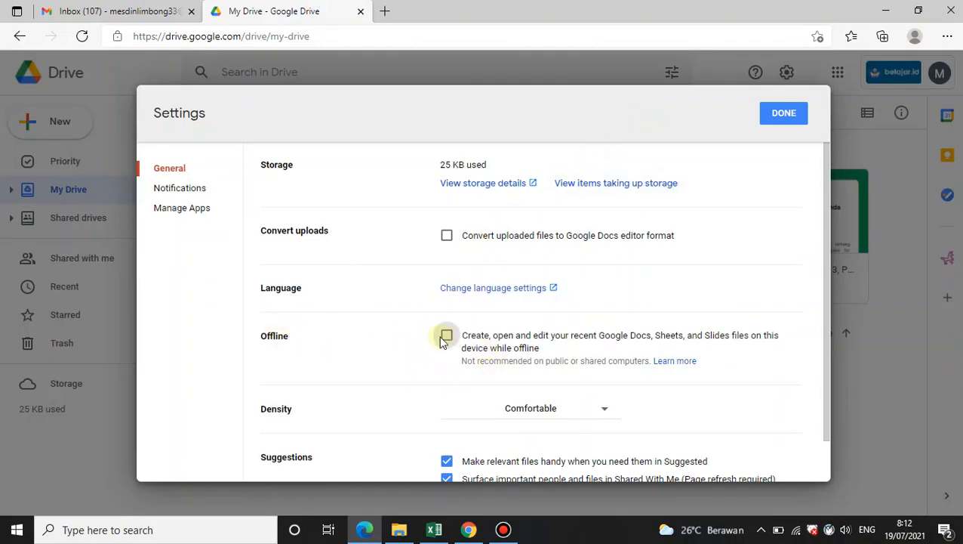
scroll(317, 348, down, 1)
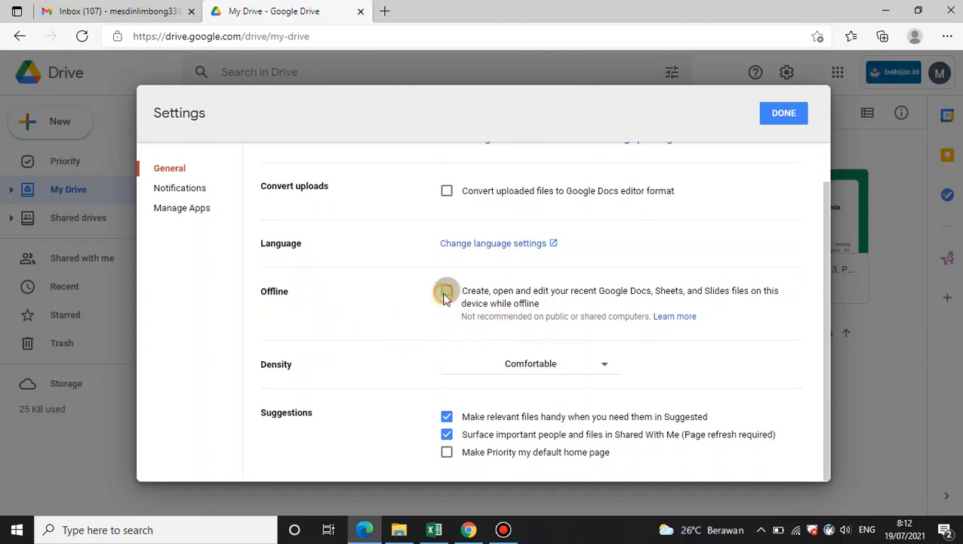
click(446, 293)
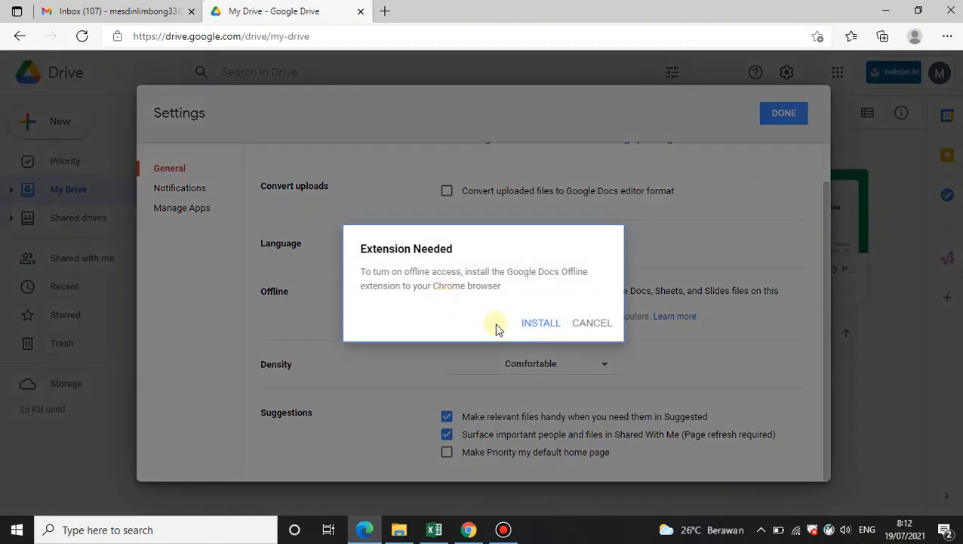
click(543, 330)
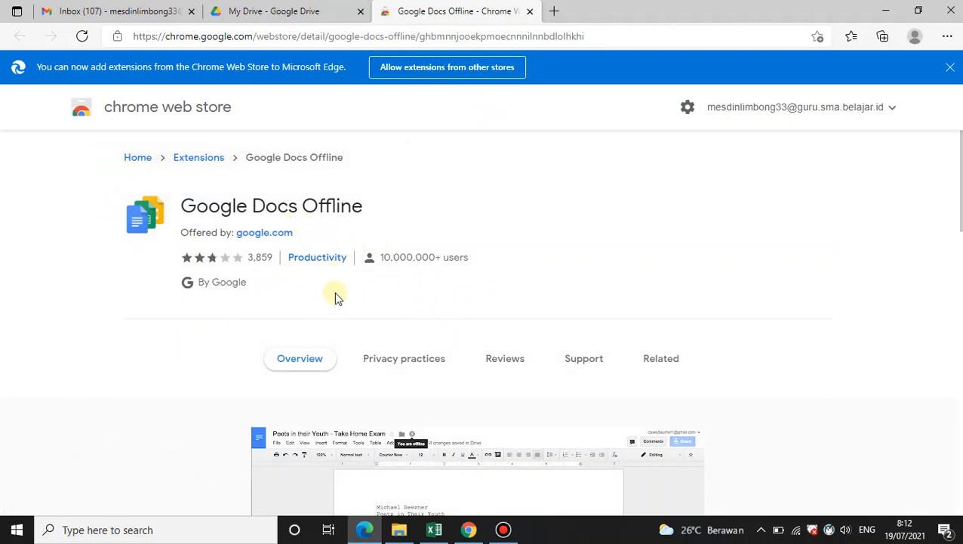
Allow extensions from other stores and try adding Google Docs Offline, then close the store tab and Drive settings
scroll(491, 368, down, 2)
scroll(477, 378, up, 2)
click(444, 73)
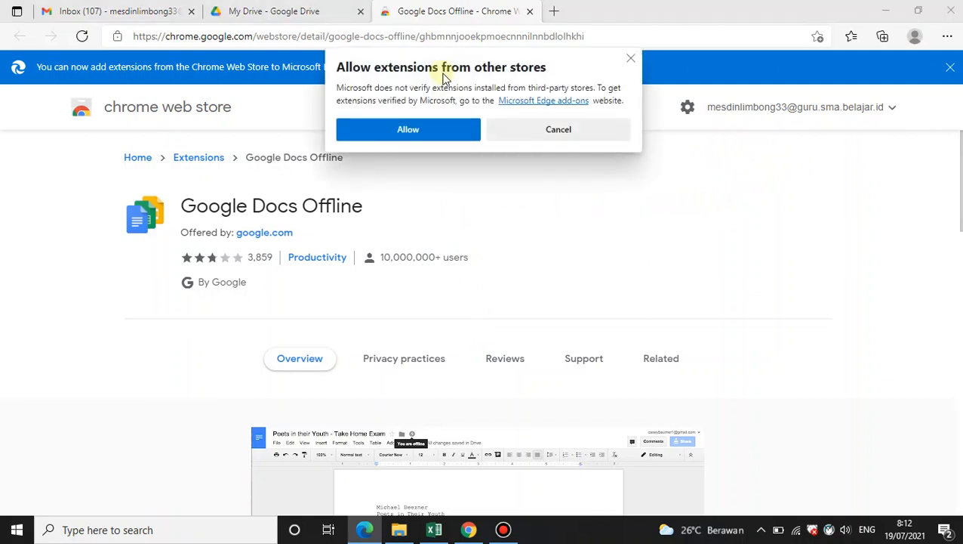
click(454, 129)
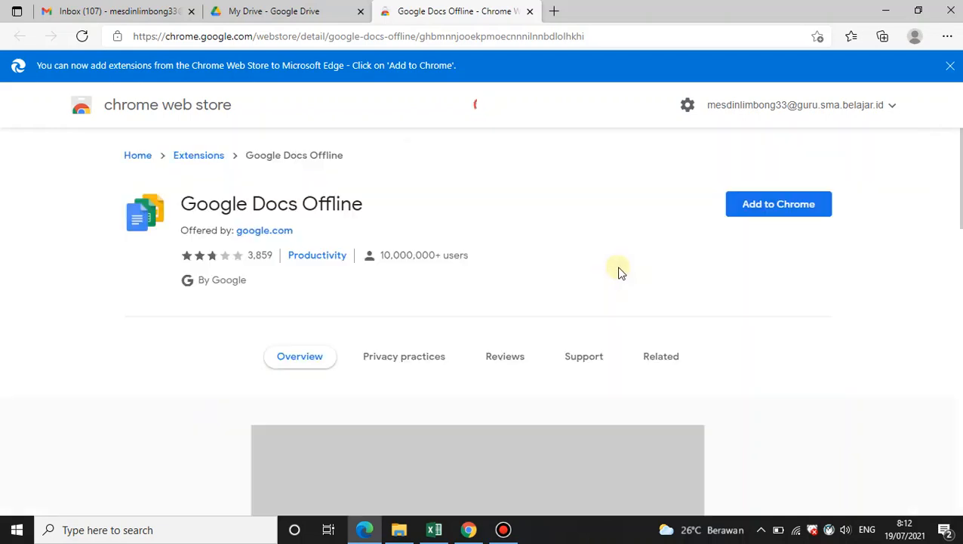
click(764, 209)
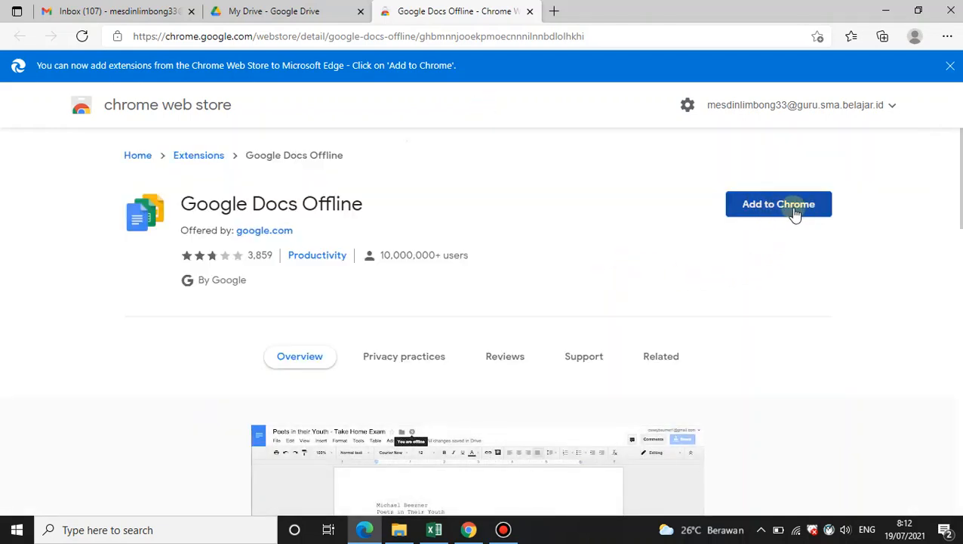
click(530, 10)
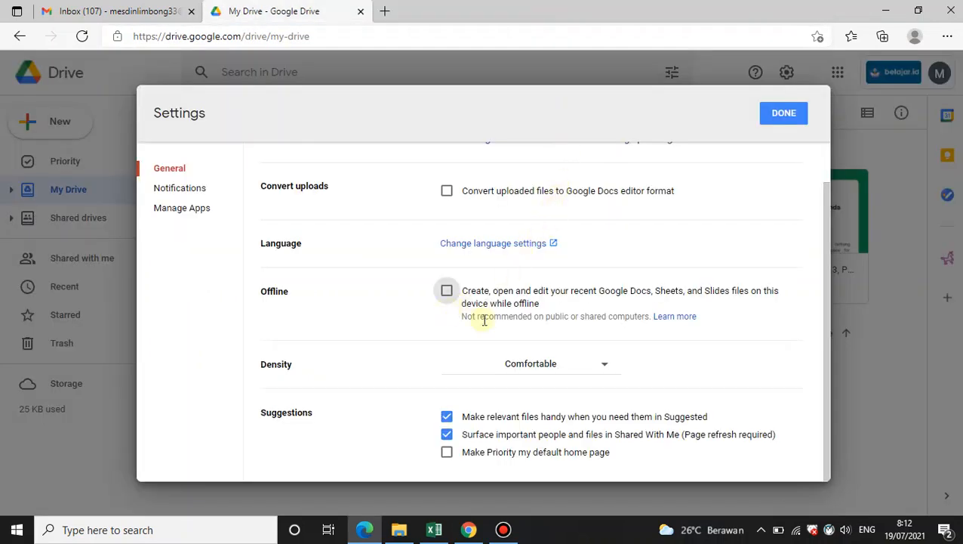
click(785, 119)
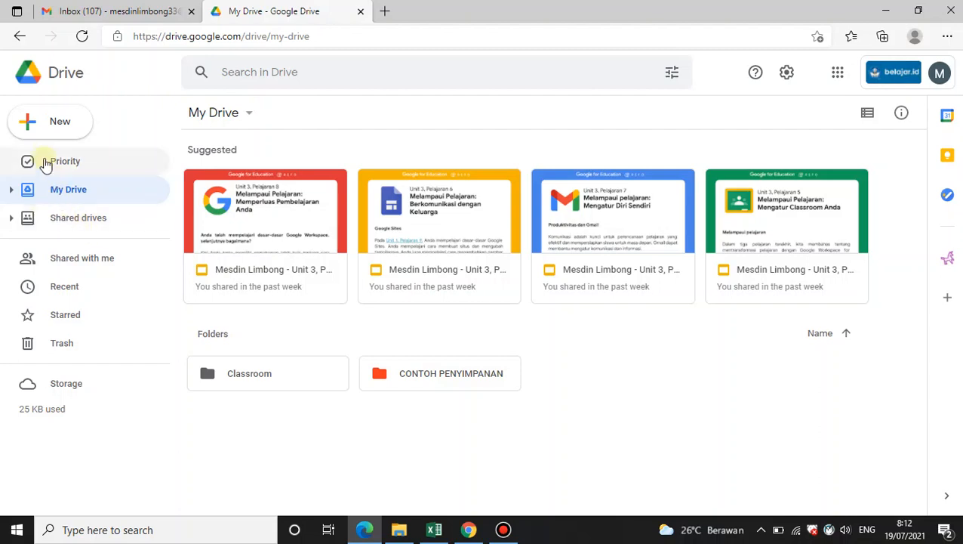
Create a new Google Docs document from Drive and close its tab
click(29, 125)
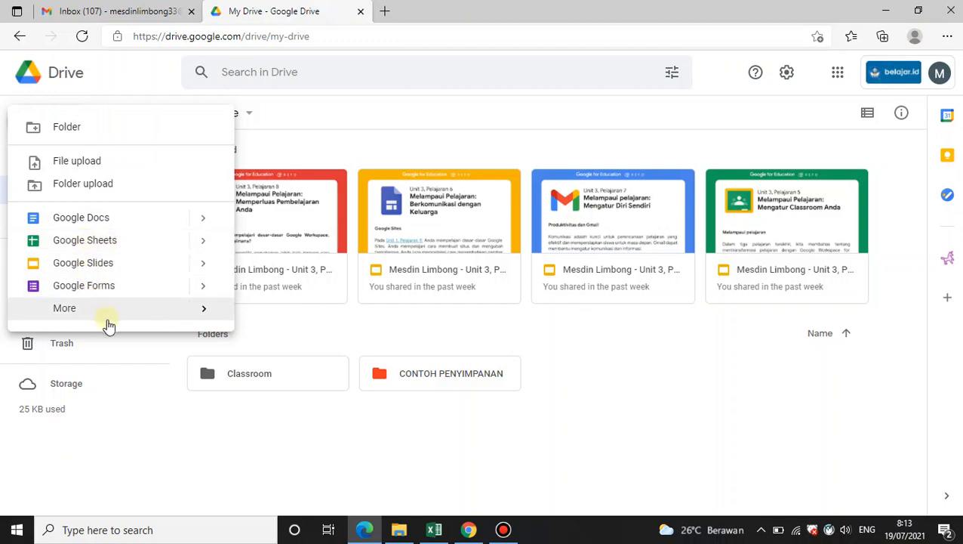
mouse_move(108, 324)
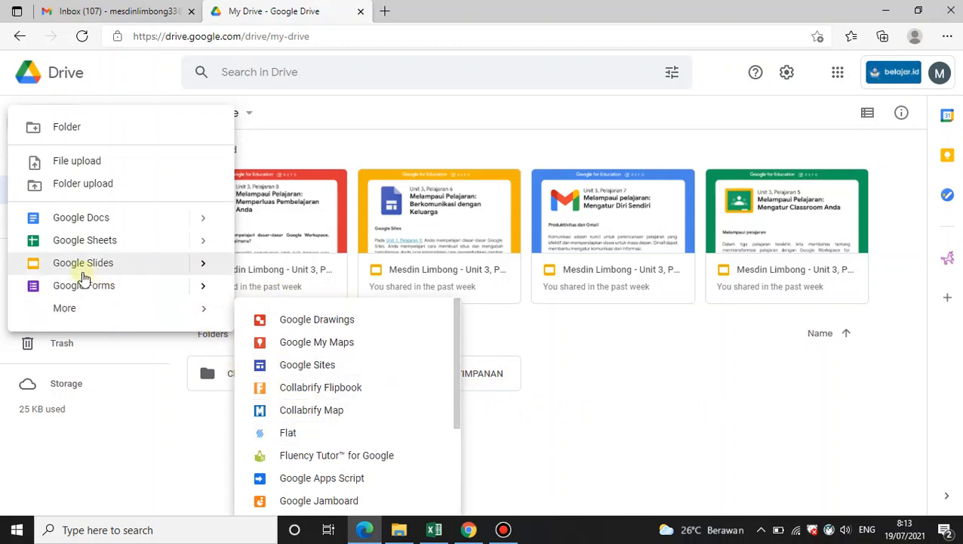
click(84, 220)
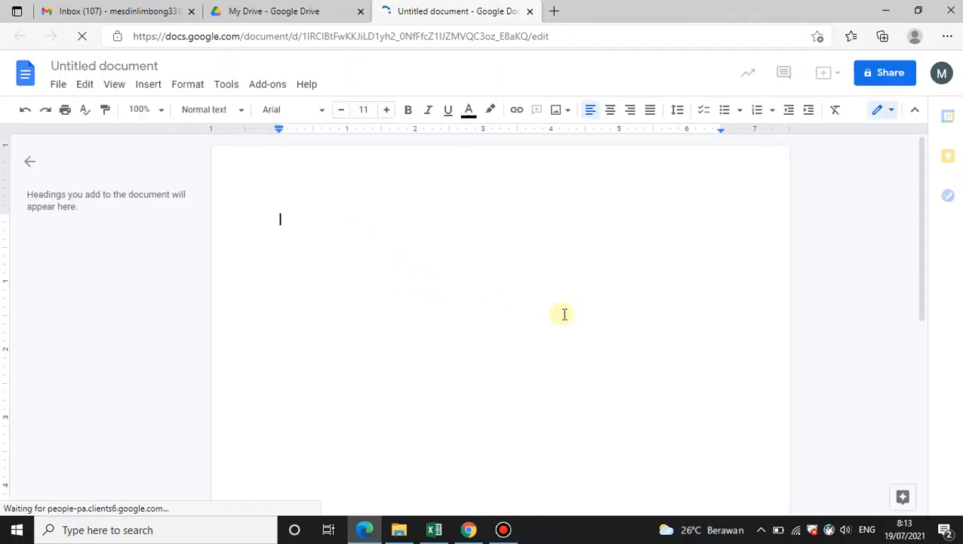
click(531, 13)
click(192, 137)
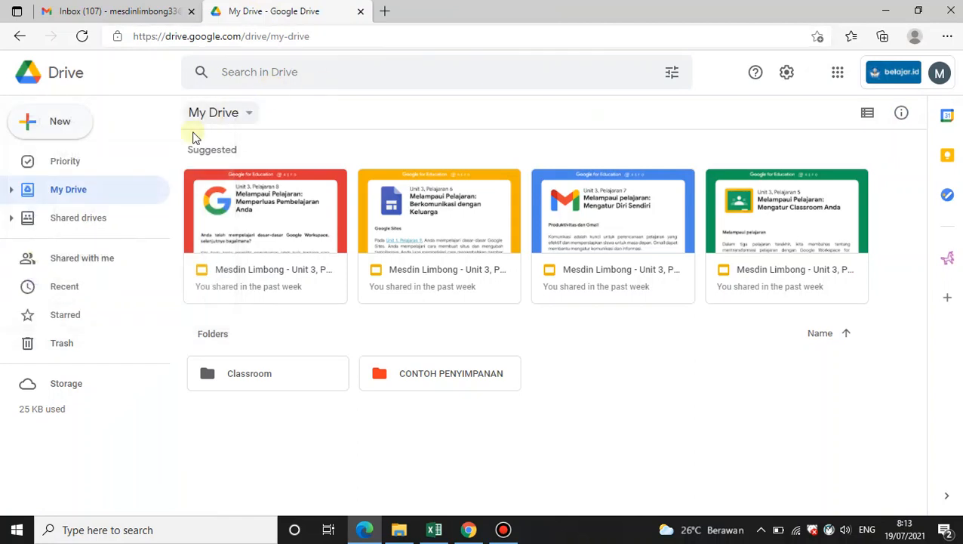
Create a new Google Sheets spreadsheet from Drive and close its tab
click(61, 122)
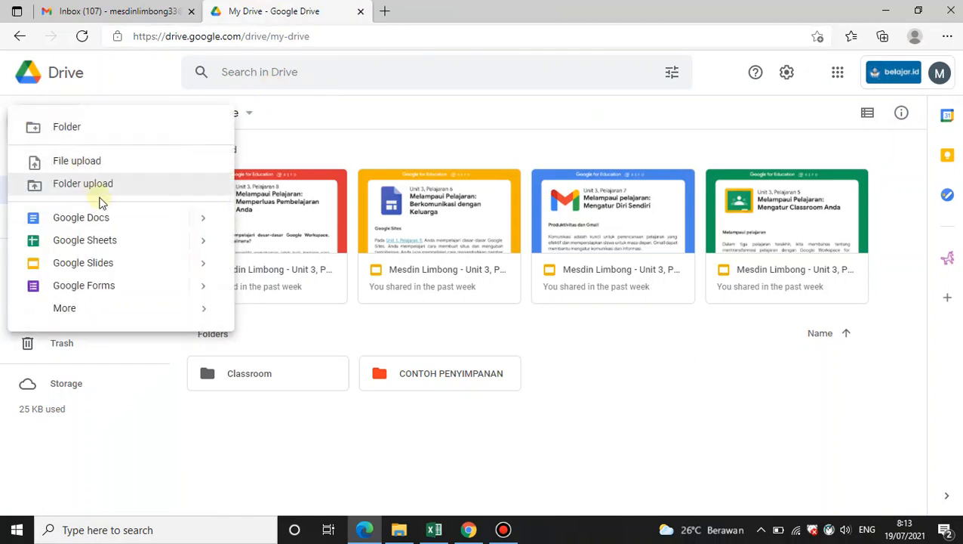
click(100, 250)
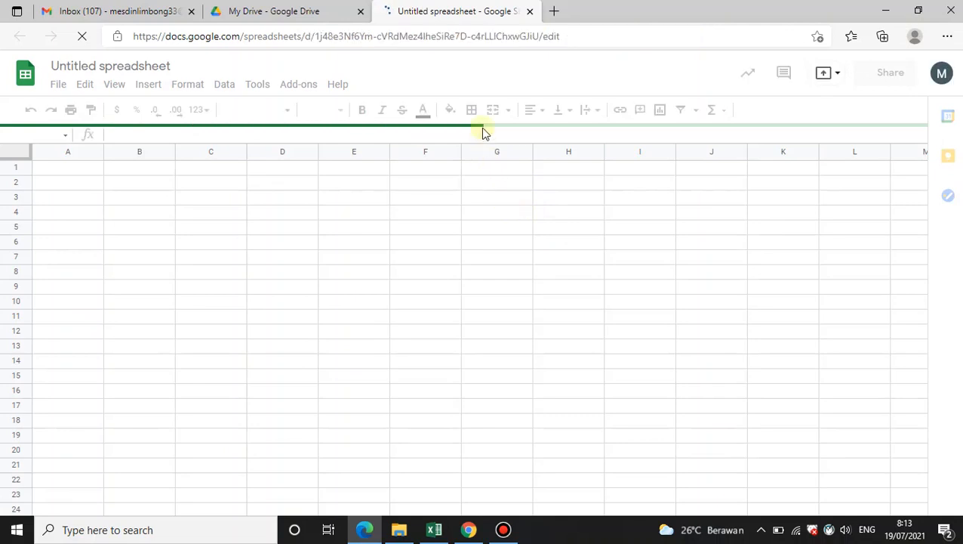
click(530, 13)
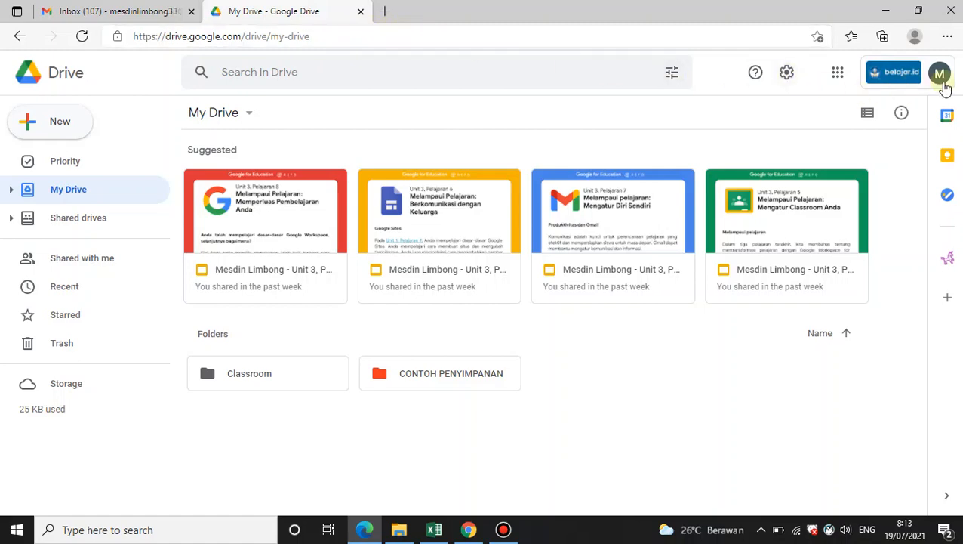
Open the Google Account profile photo dialog from Gmail and look through its upload and photos tabs
click(107, 12)
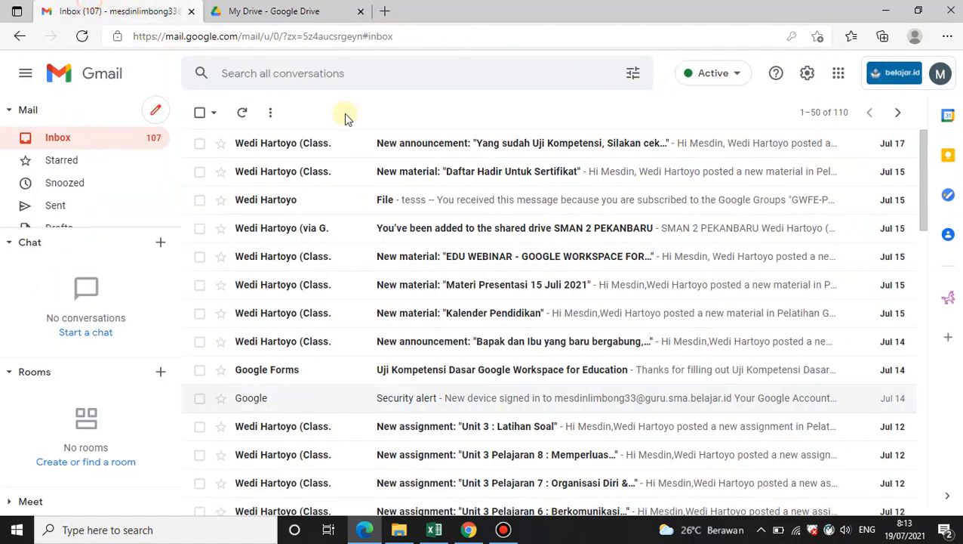
click(941, 75)
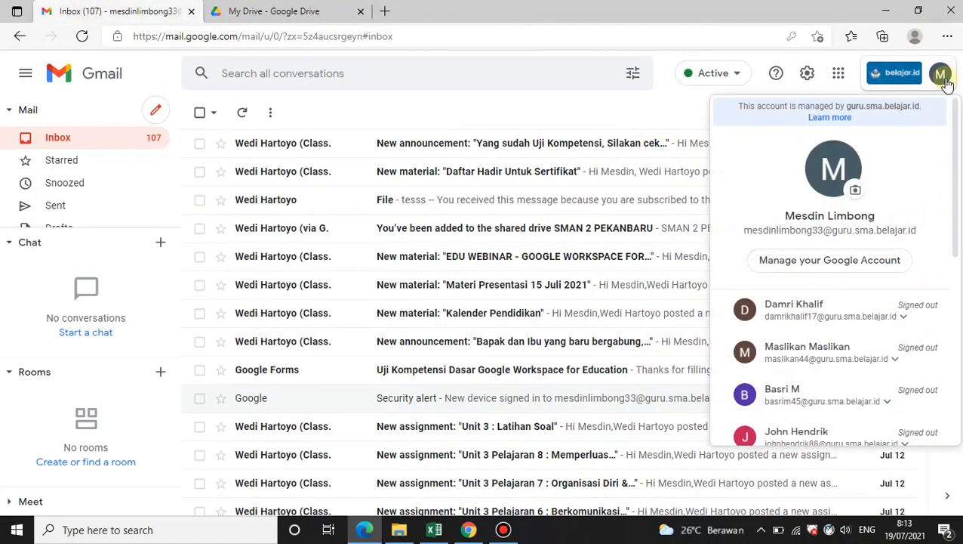
click(944, 78)
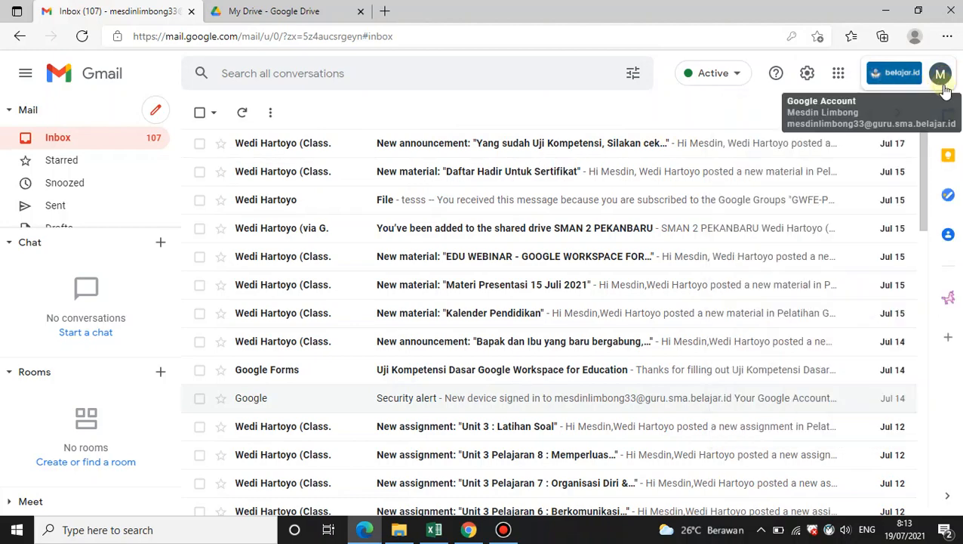
click(944, 77)
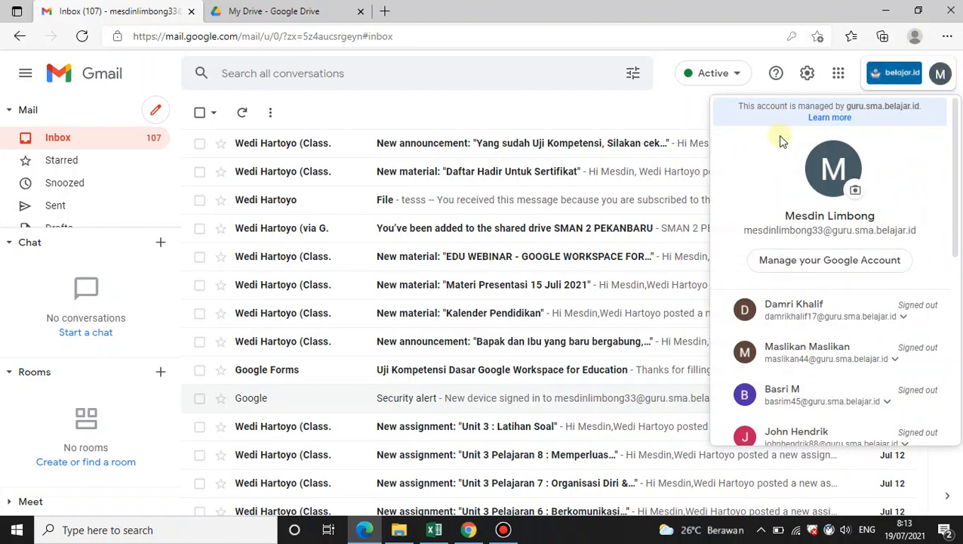
click(575, 116)
click(944, 77)
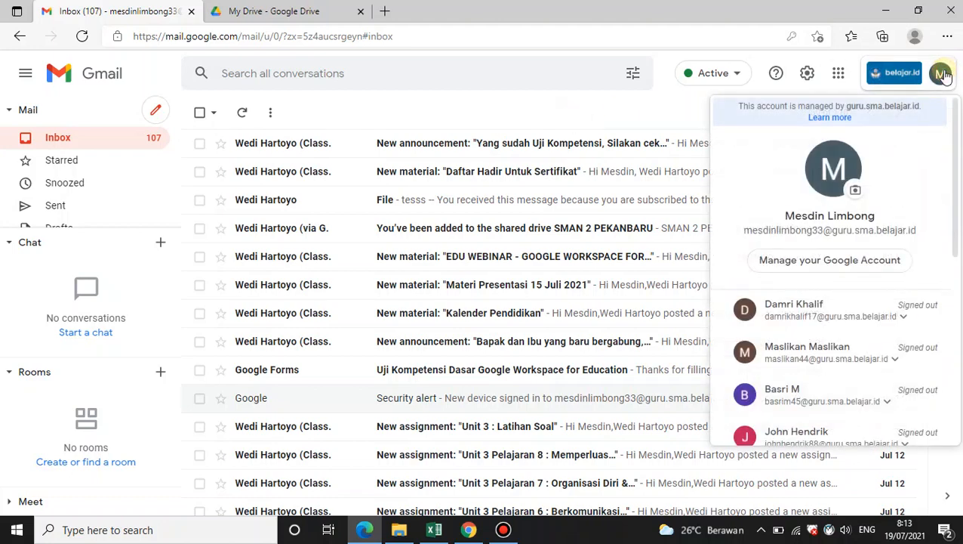
click(945, 79)
click(944, 78)
click(858, 193)
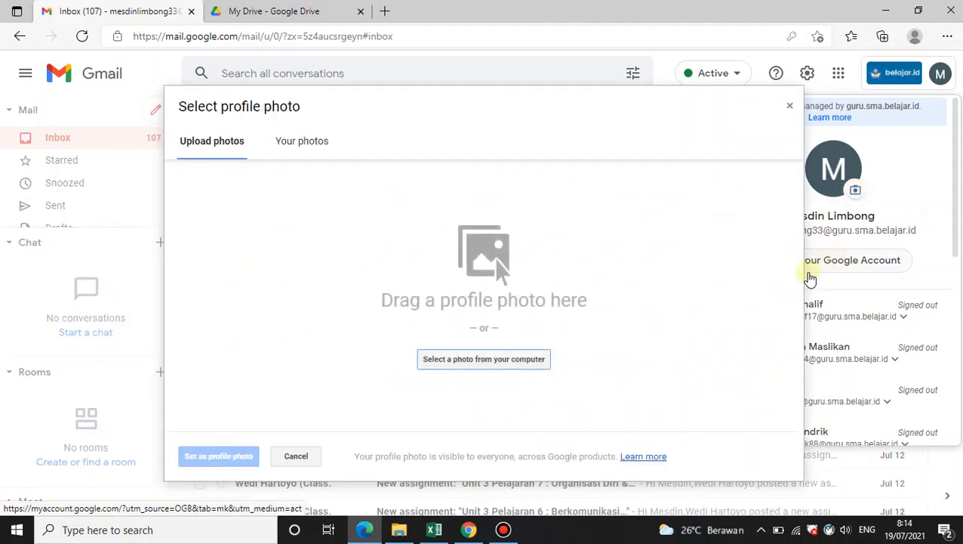
click(311, 160)
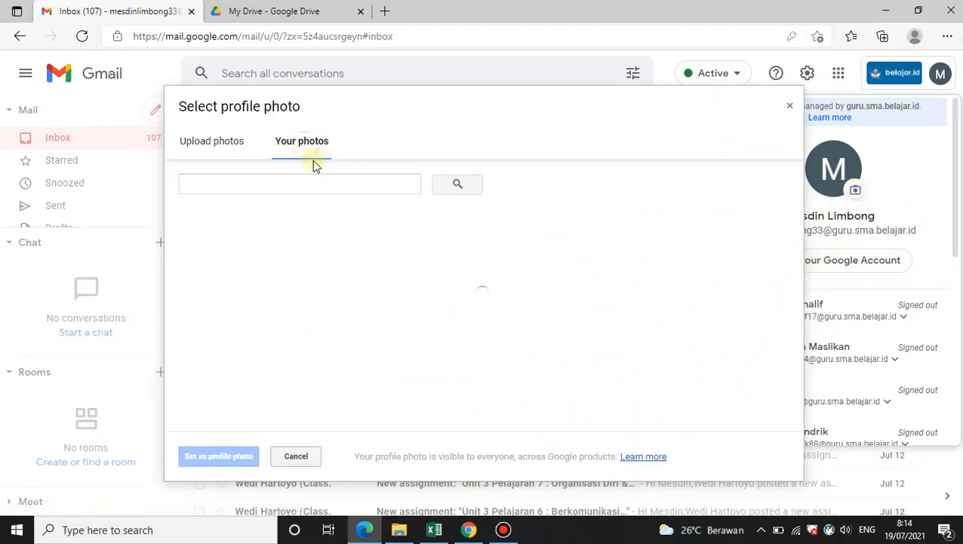
click(236, 149)
Pick pexels-mikhail-nilov-7682358 from the Downloads folder to upload as the profile photo
click(503, 359)
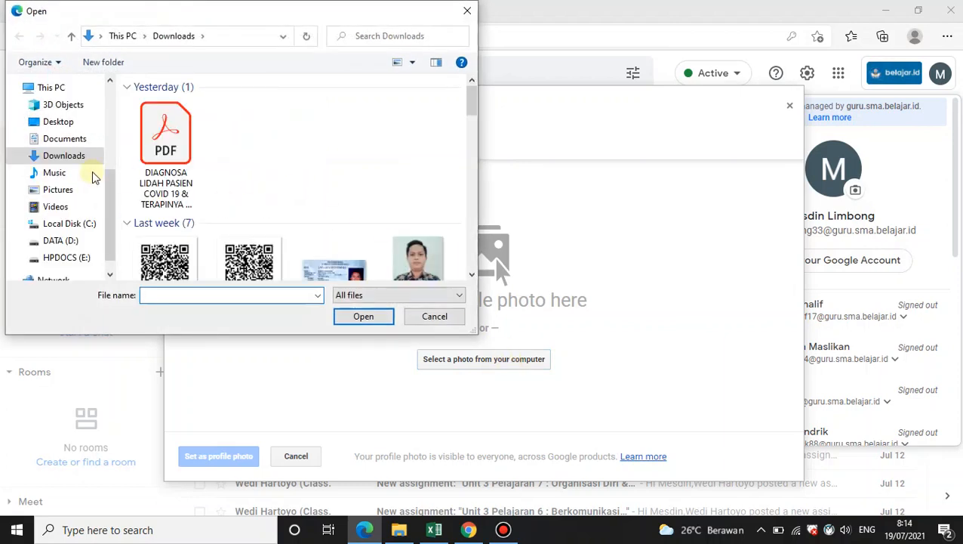
scroll(76, 175, down, 1)
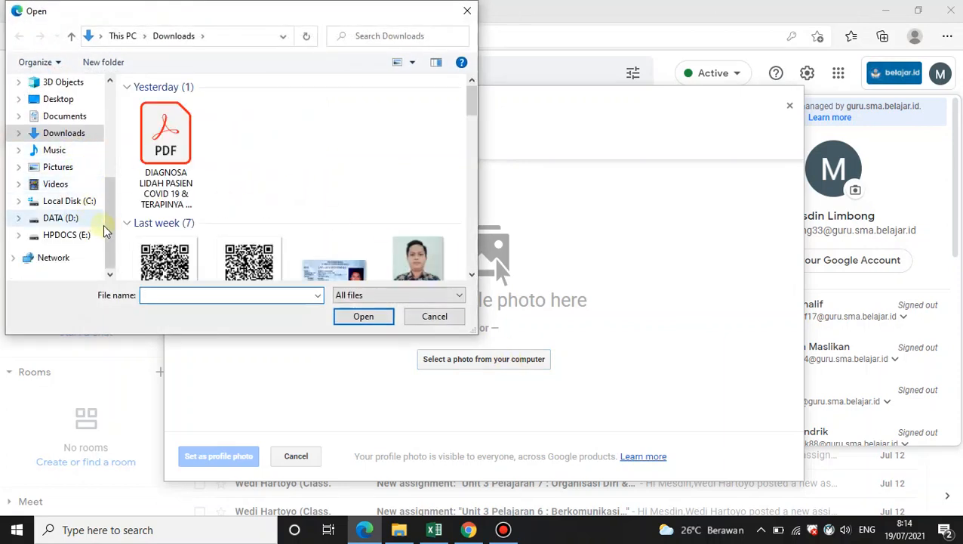
scroll(295, 241, down, 5)
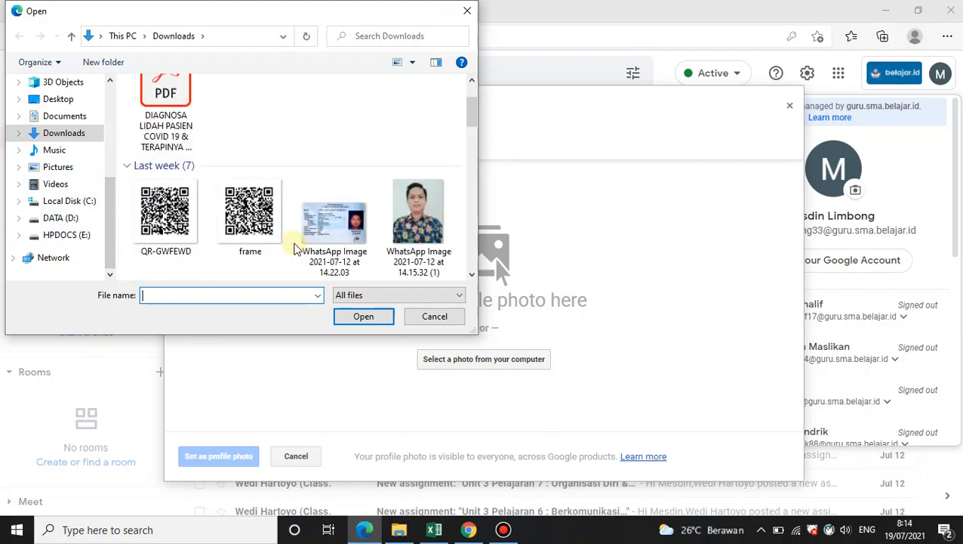
scroll(368, 237, down, 2)
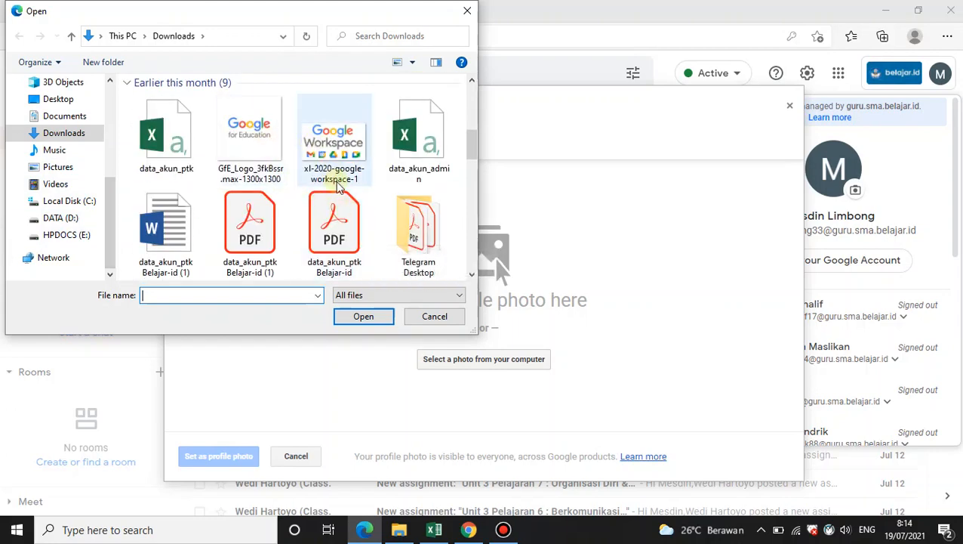
scroll(334, 187, down, 5)
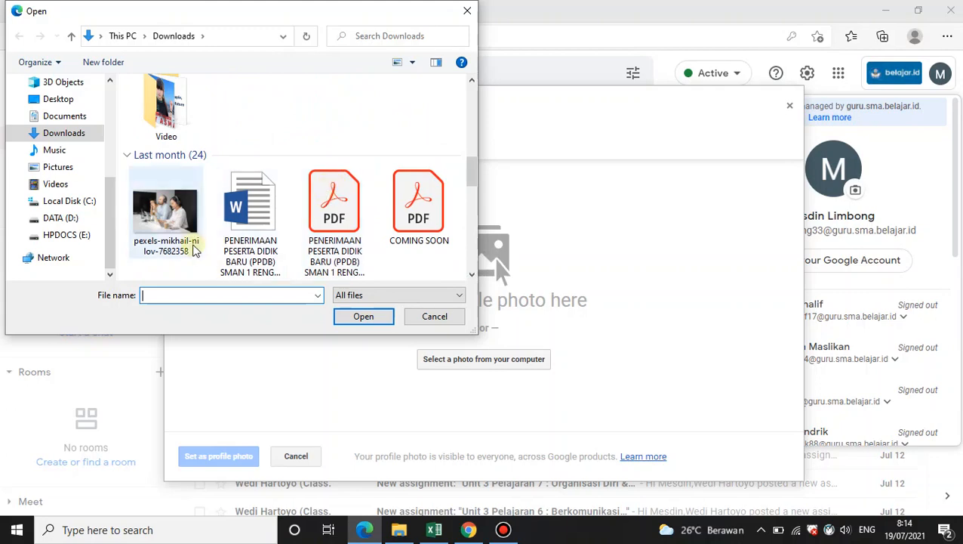
click(165, 215)
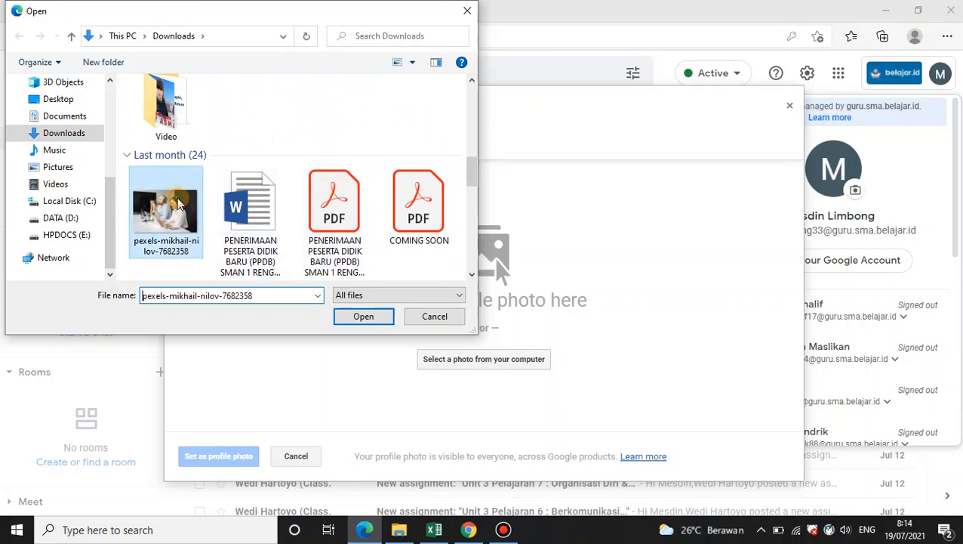
scroll(283, 269, down, 2)
click(364, 316)
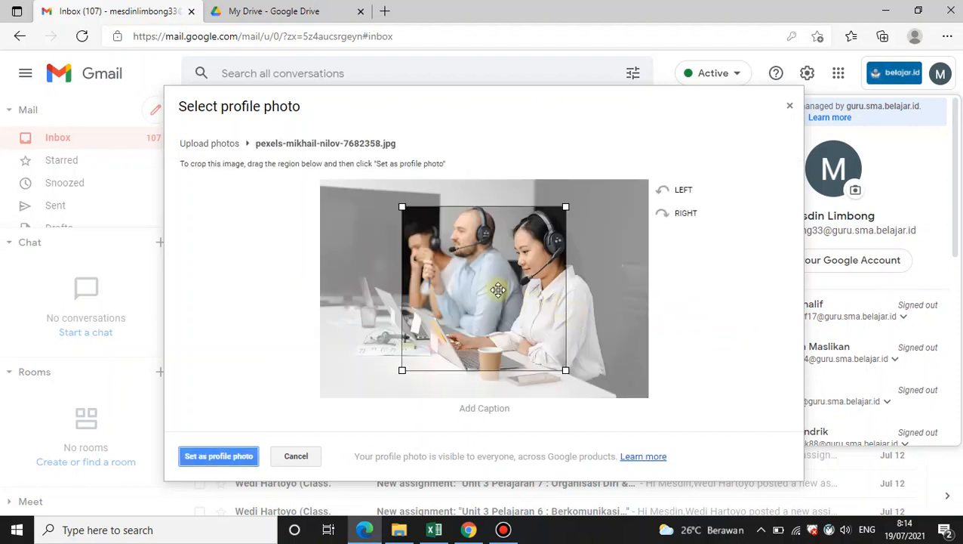
Crop the photo around the man's face and set it as the profile photo
drag(498, 289, 455, 275)
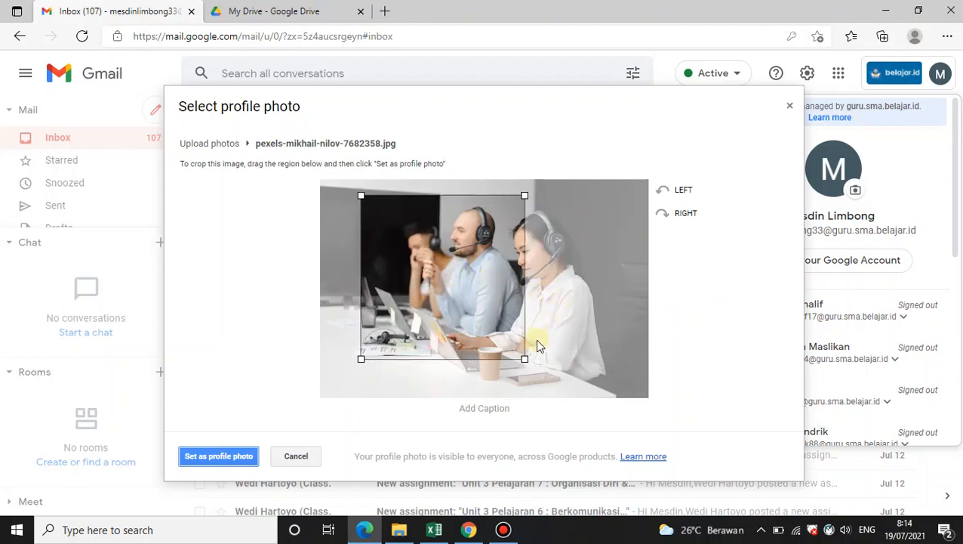
drag(525, 360, 460, 295)
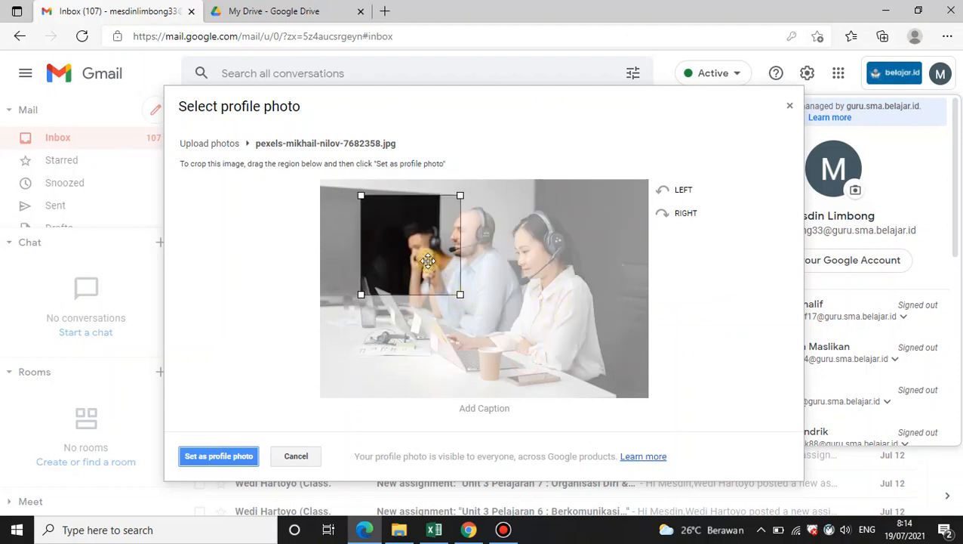
drag(427, 255, 475, 262)
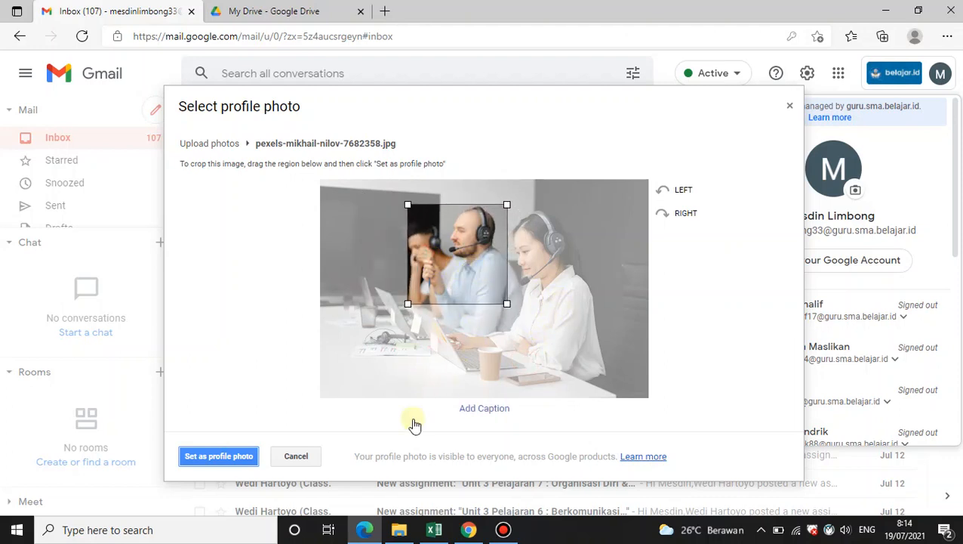
click(213, 457)
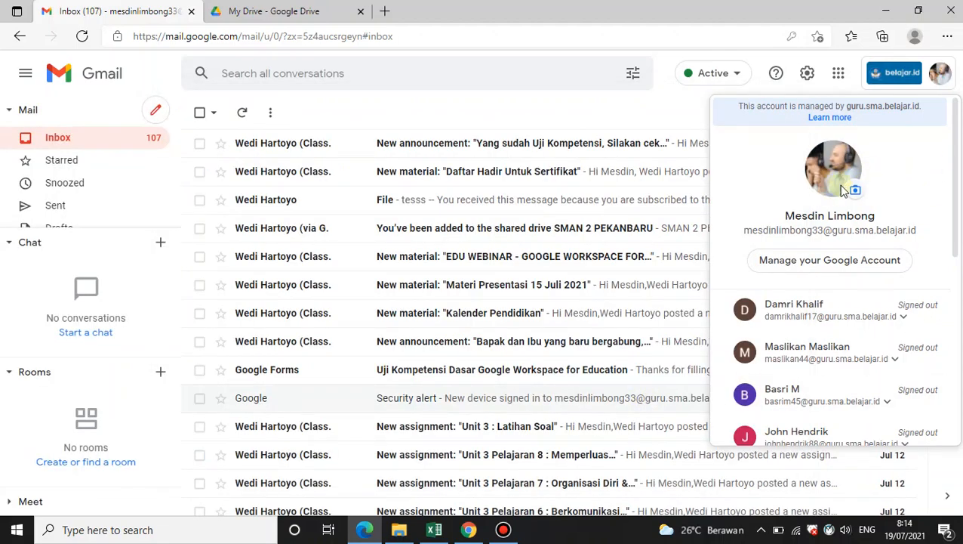
click(570, 110)
Return to Drive and open Google Classroom from the apps launcher
click(940, 74)
click(270, 7)
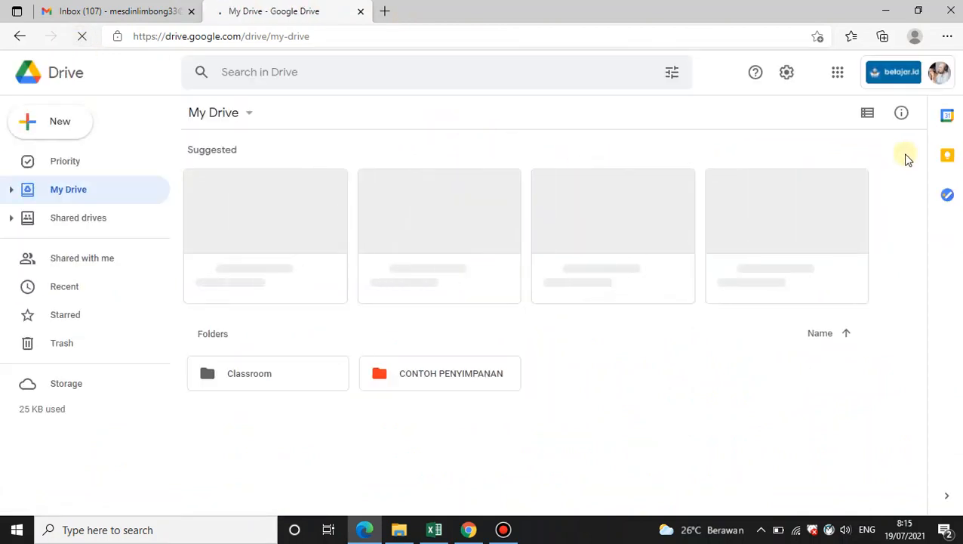
click(838, 73)
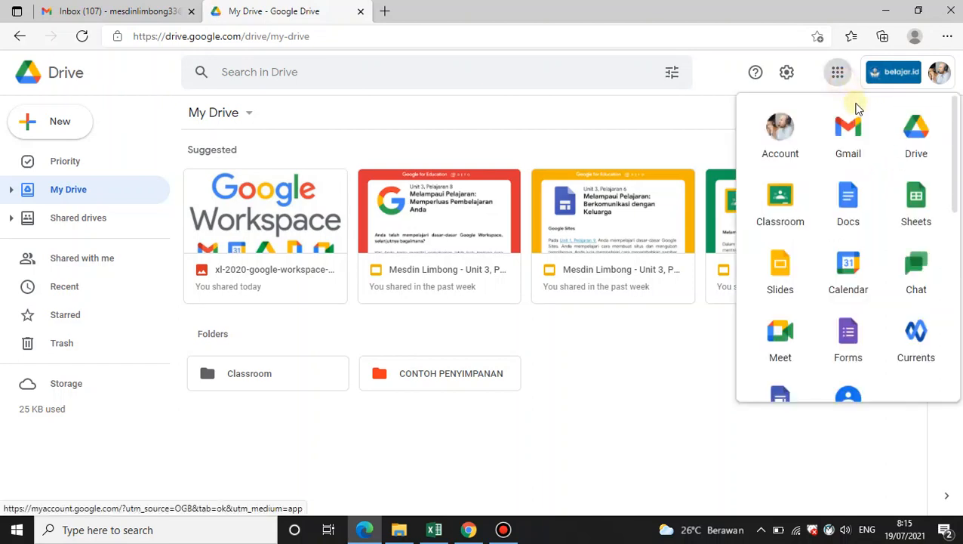
click(773, 210)
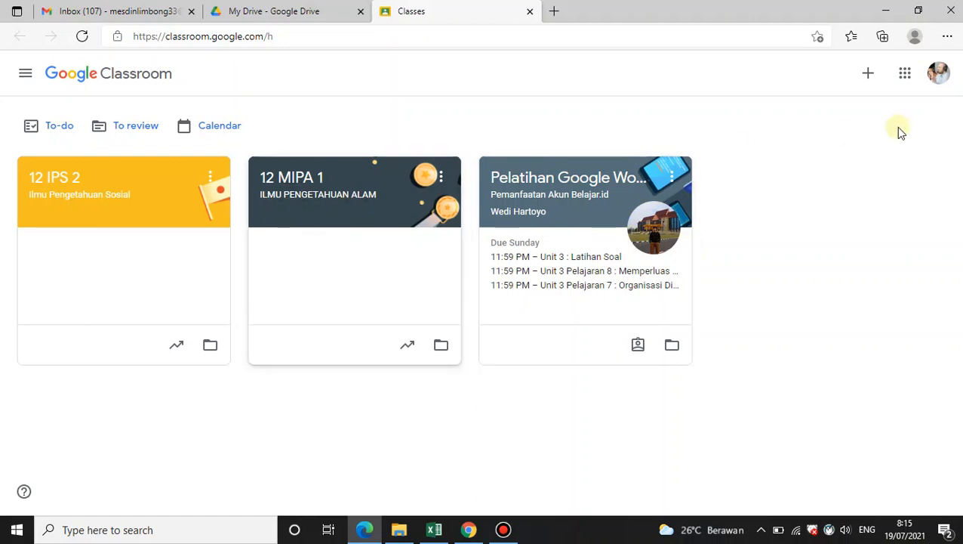
View the account menu in Classroom, then close the Classroom tab
click(939, 74)
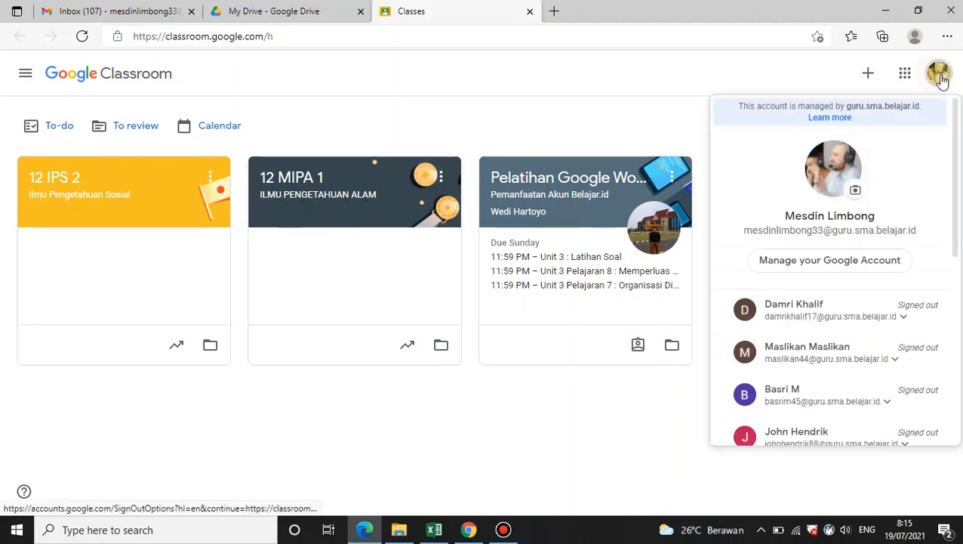
click(563, 76)
click(529, 10)
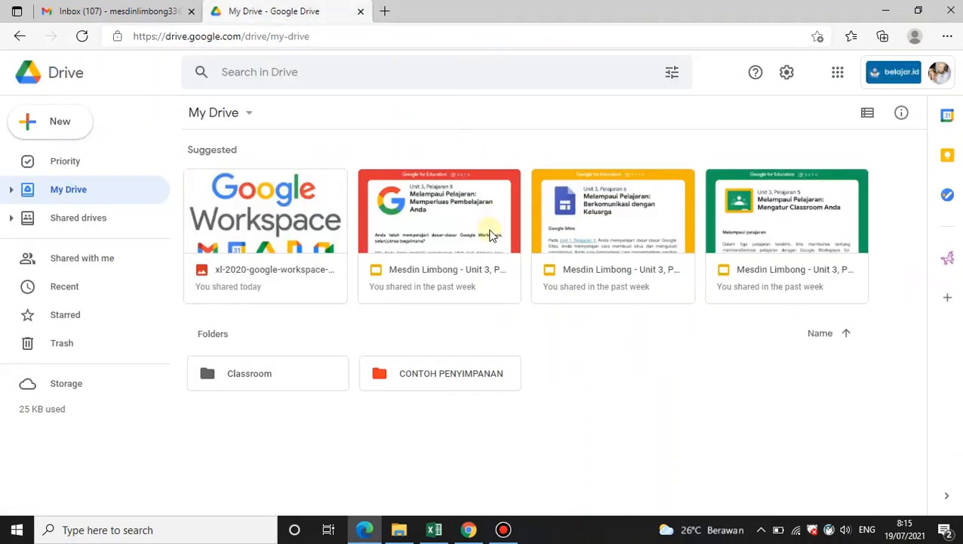